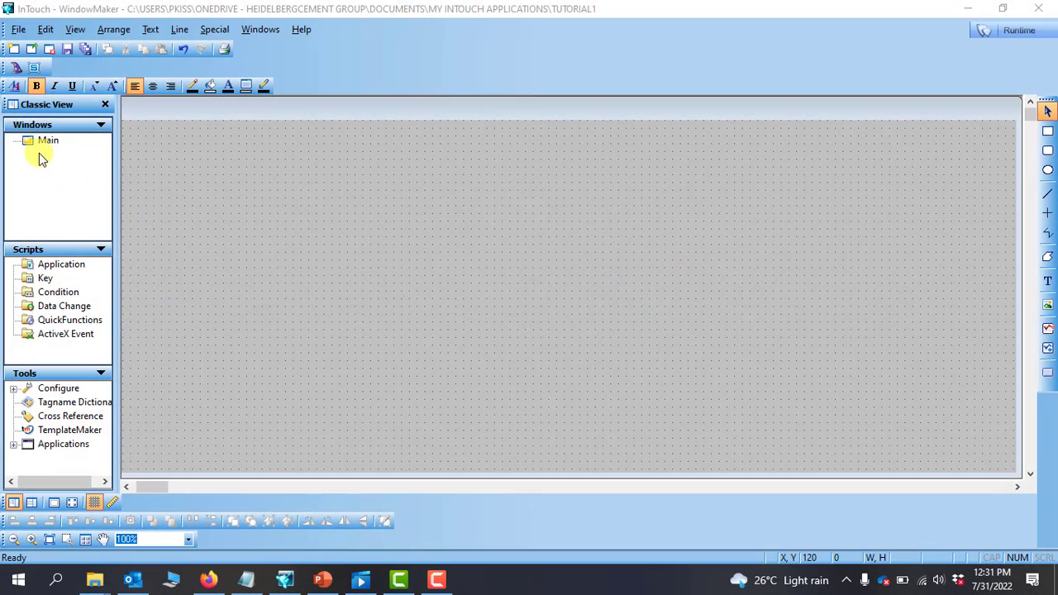
Bring WindowMaker into focus and bring up the Wizard Selection list
click(45, 142)
click(479, 251)
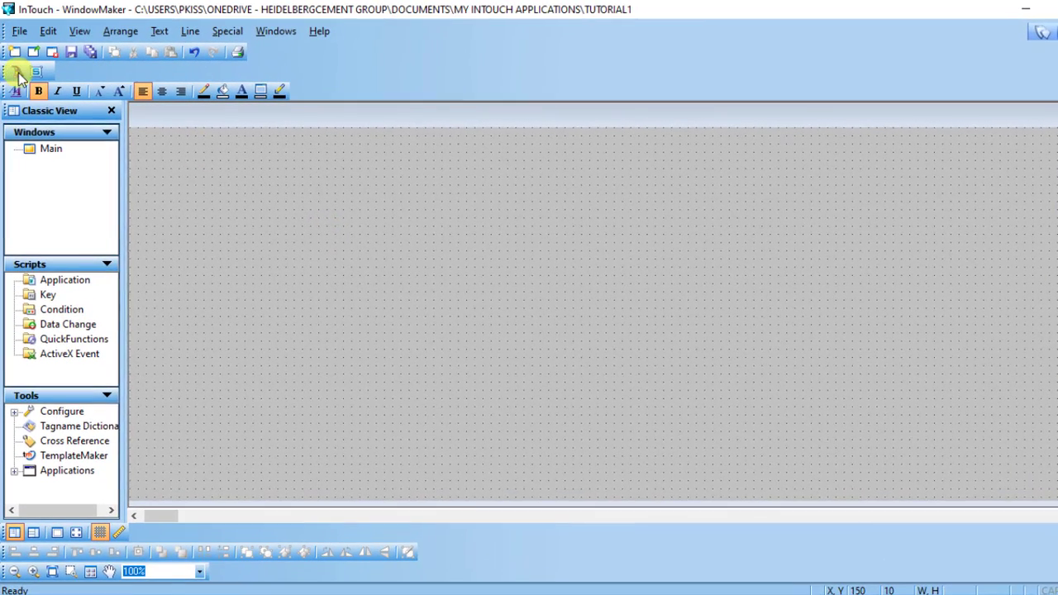
Place a Knob Switch from the Switches wizards onto the Main window
click(15, 74)
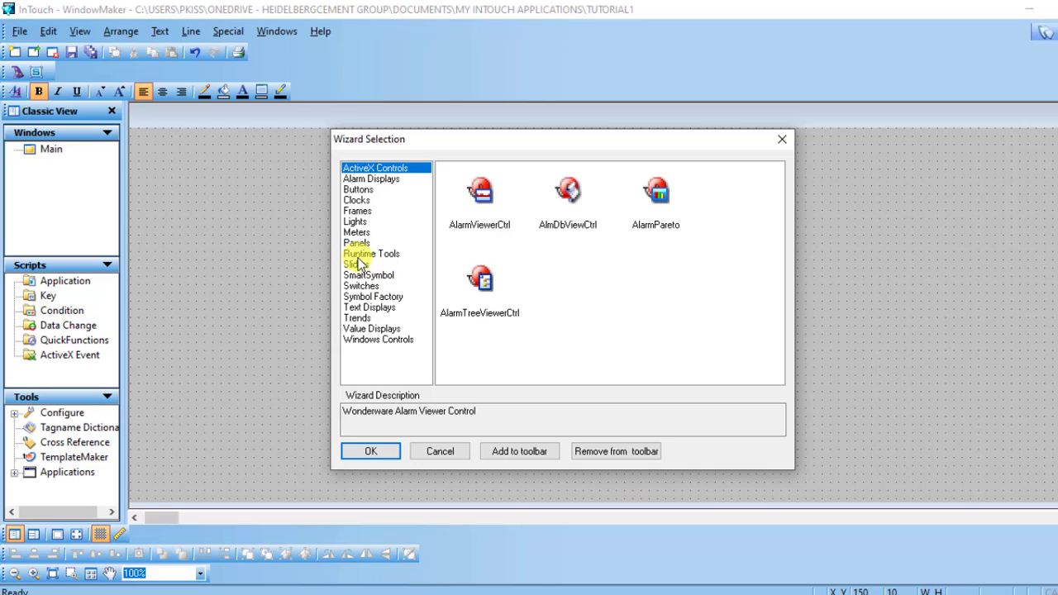
click(358, 285)
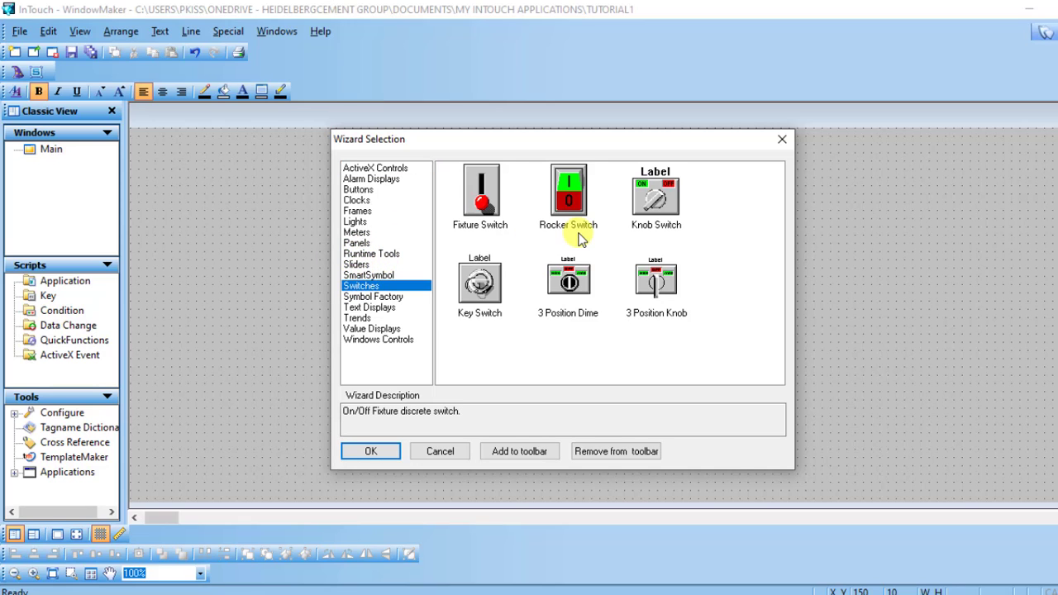
click(662, 209)
click(371, 451)
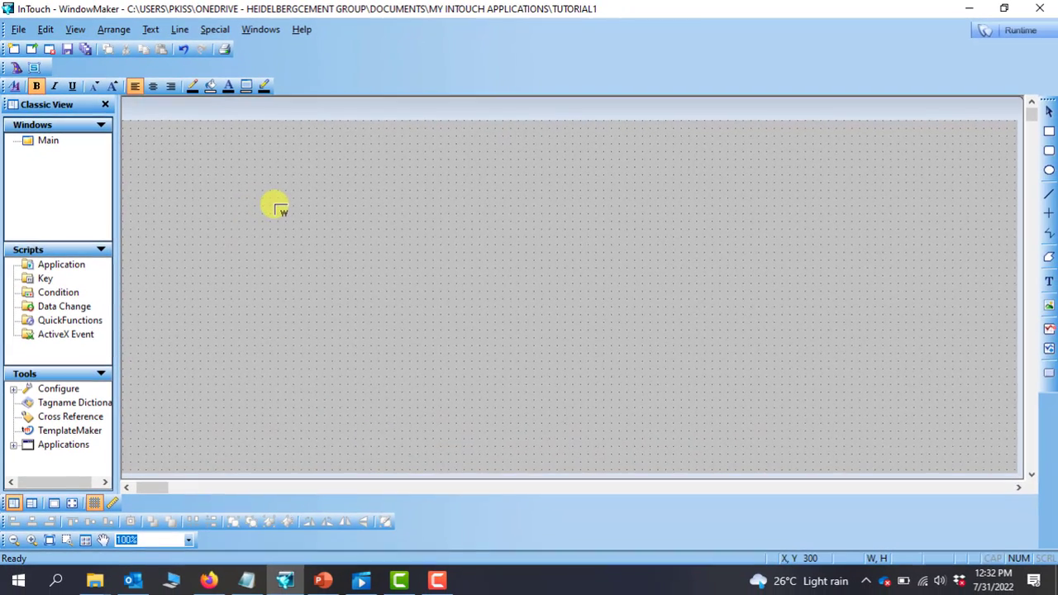
click(277, 207)
click(497, 267)
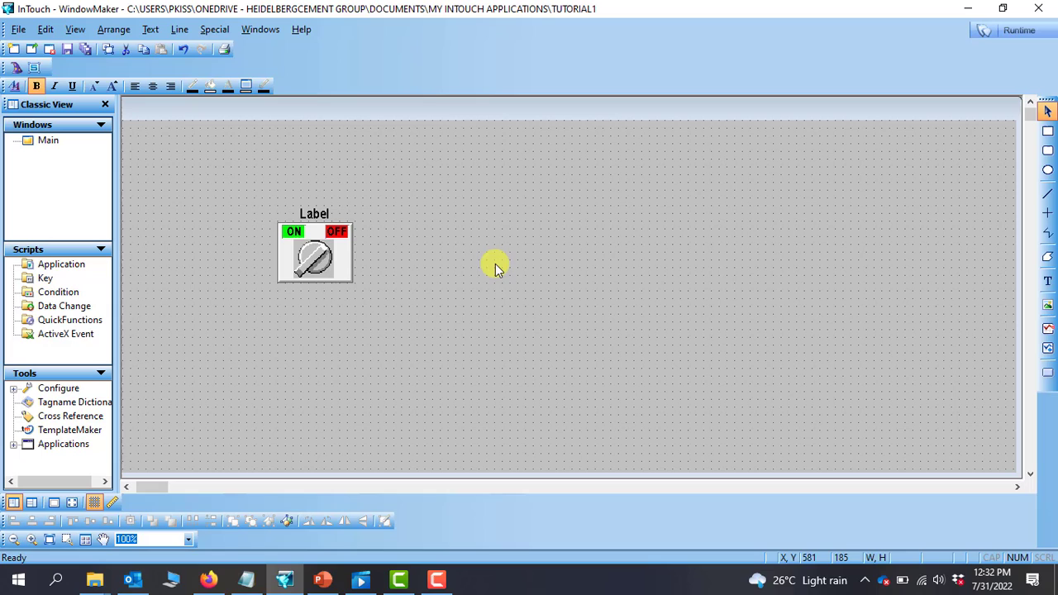
Place a red Round Siren from the Lights wizards to the right of the knob switch
click(16, 69)
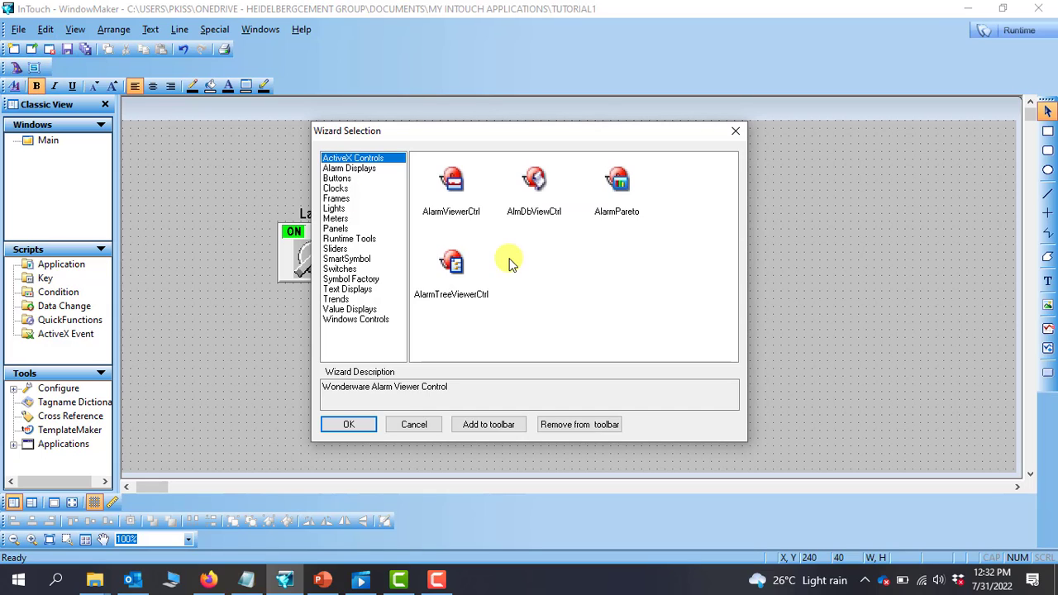
click(336, 209)
click(637, 188)
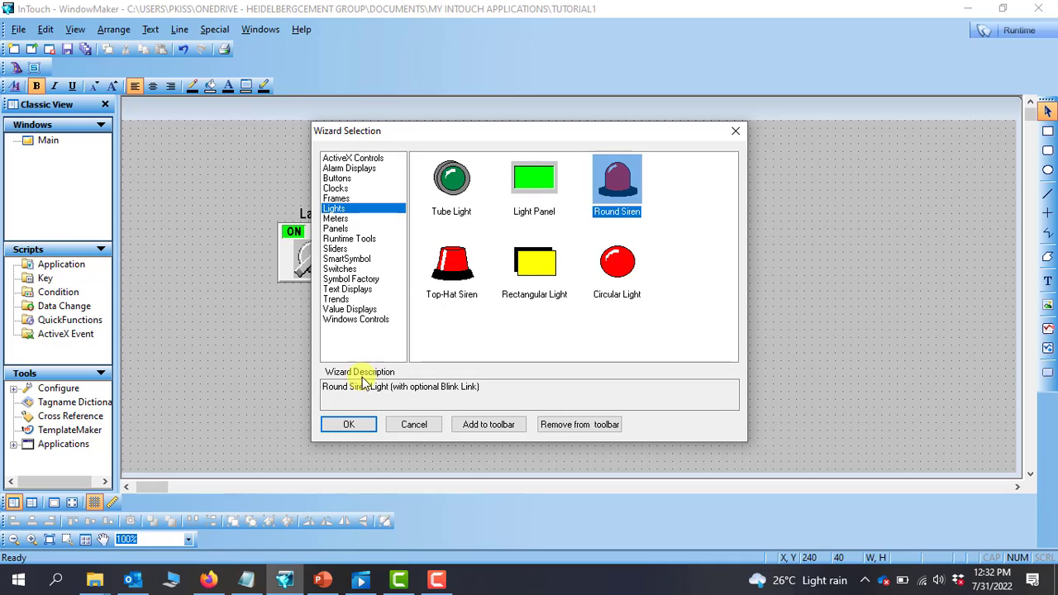
click(348, 426)
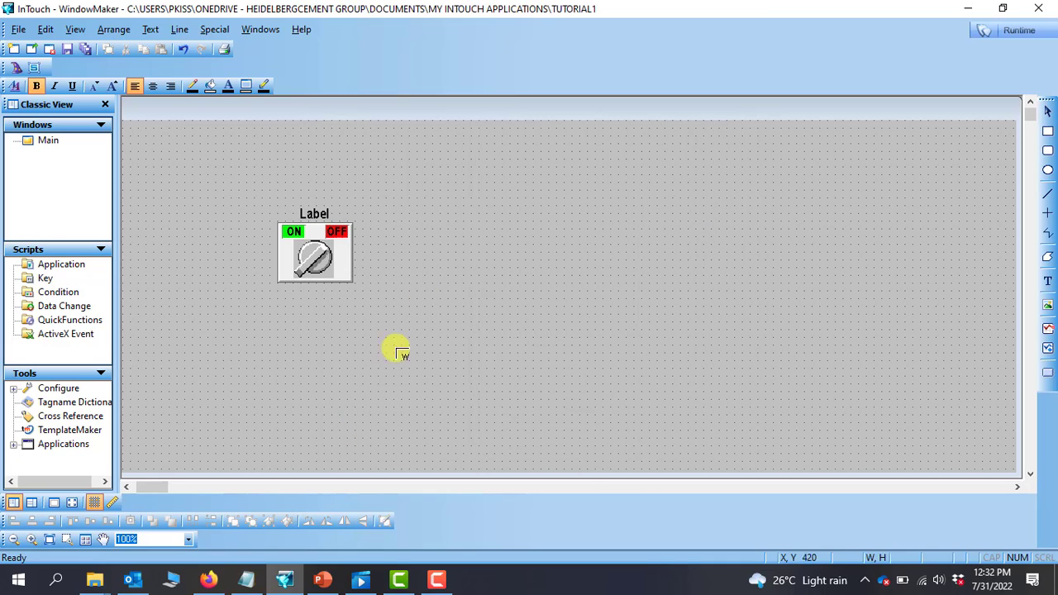
click(433, 231)
click(584, 285)
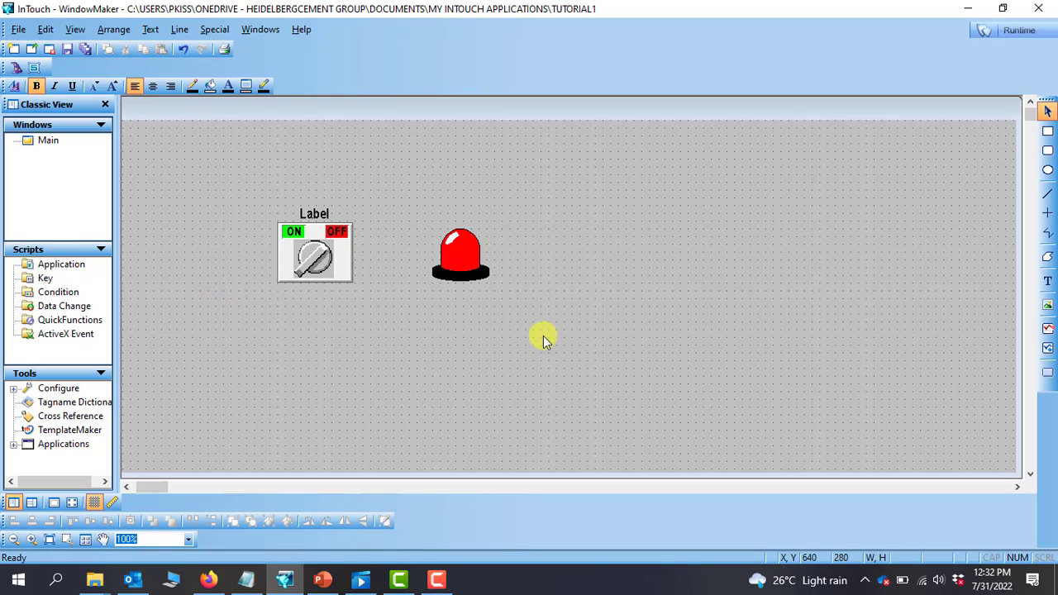
Draw a rectangle covering the whole canvas, then undo it
click(1048, 133)
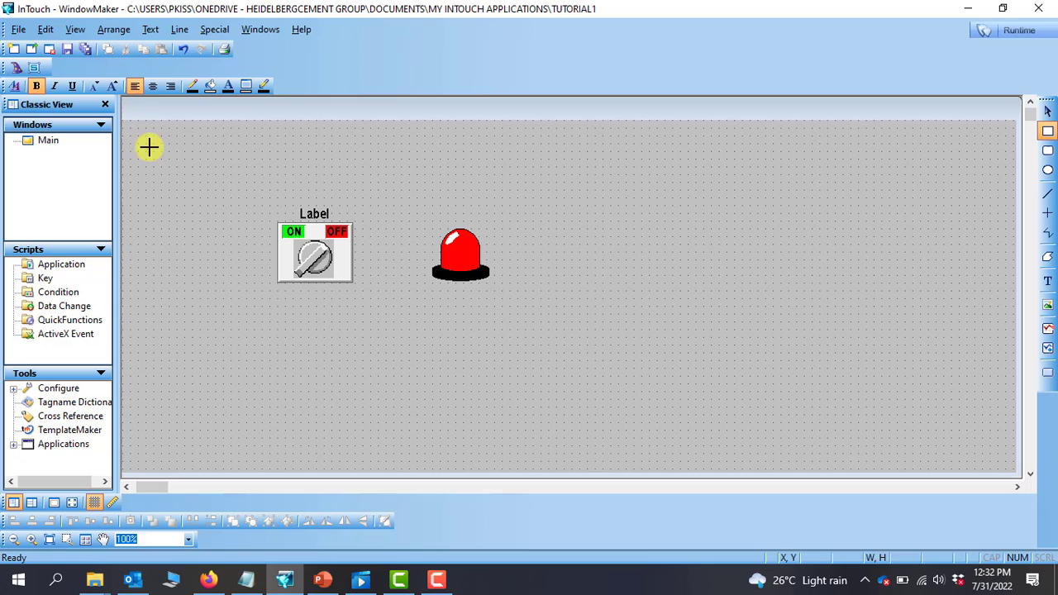
drag(125, 124, 1008, 467)
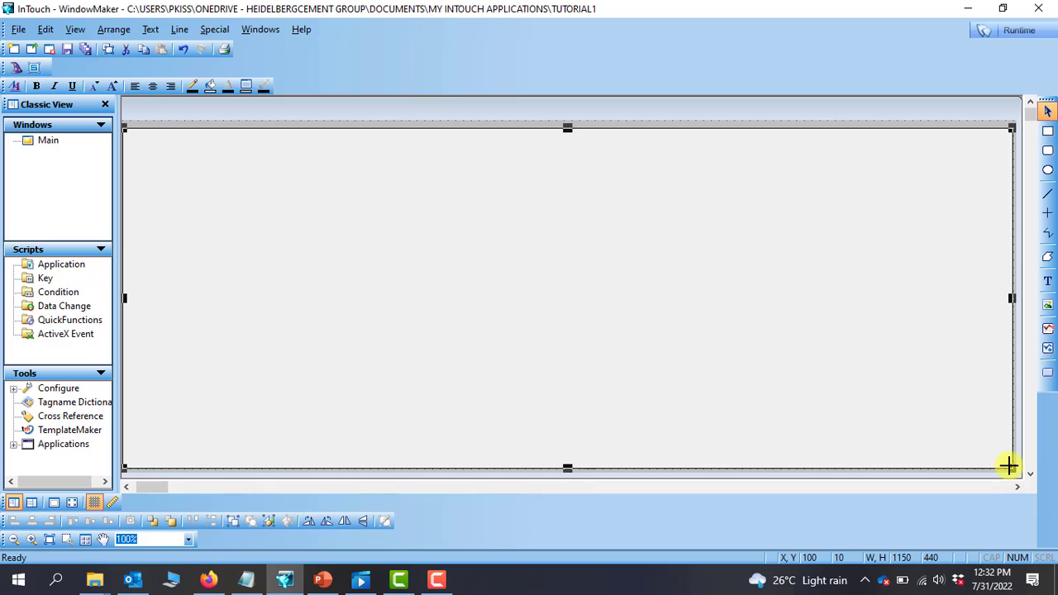
key(ctrl+z)
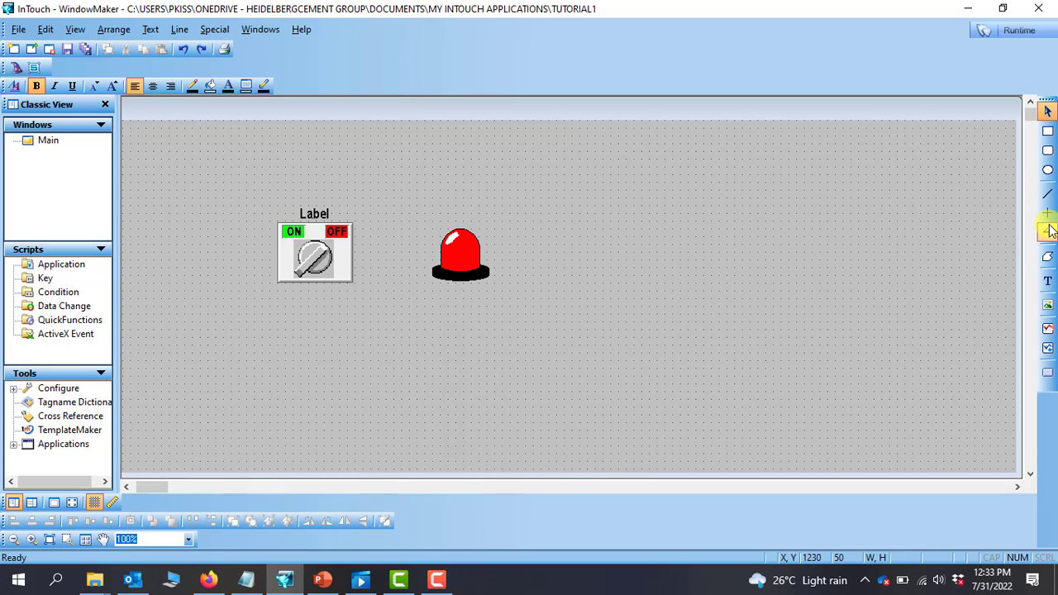
Trace a polyline border along all four canvas edges
click(1048, 232)
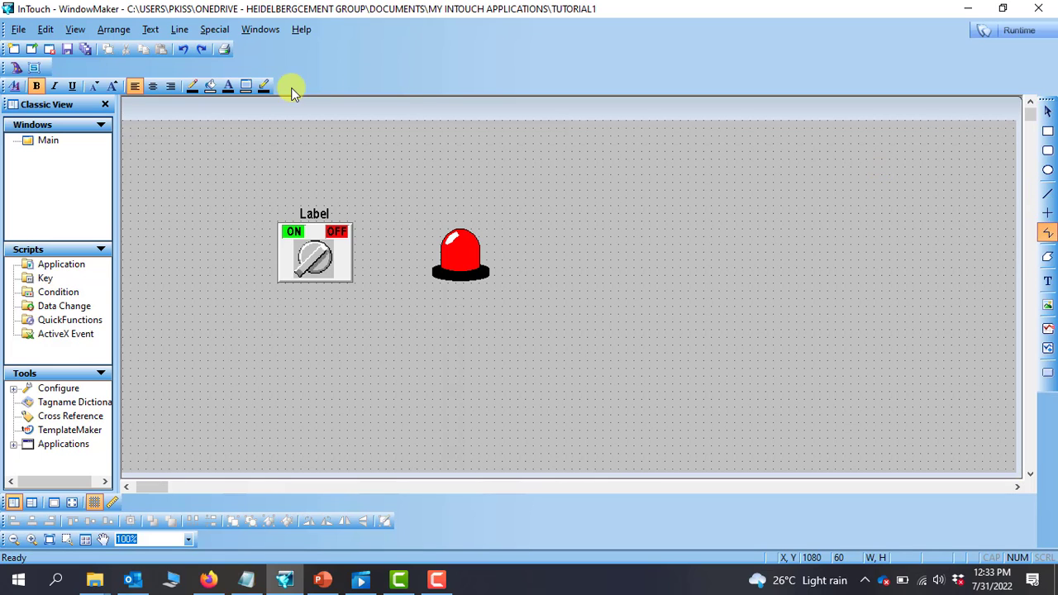
click(132, 126)
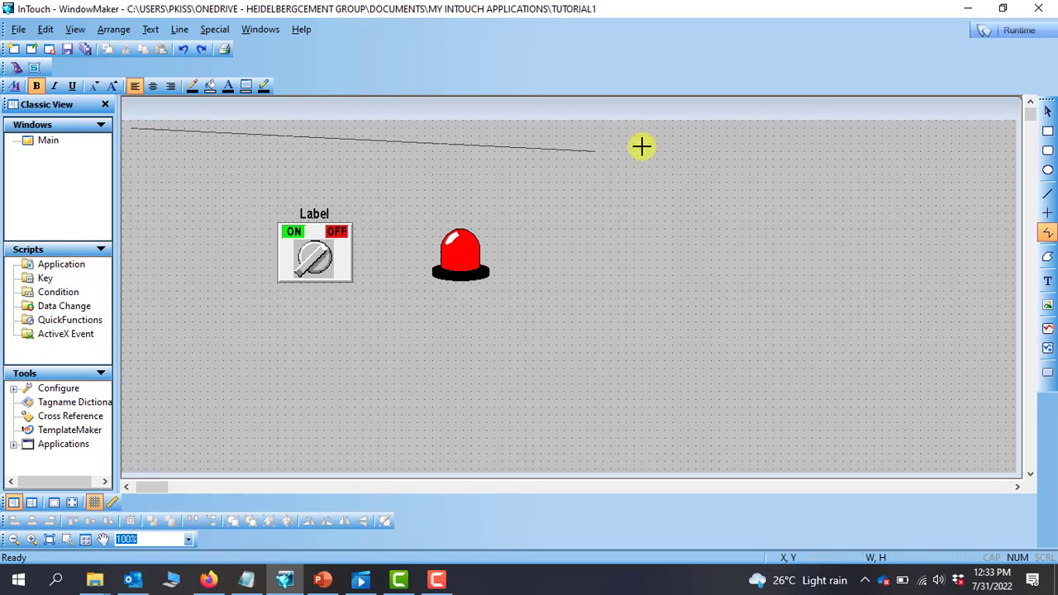
click(1009, 128)
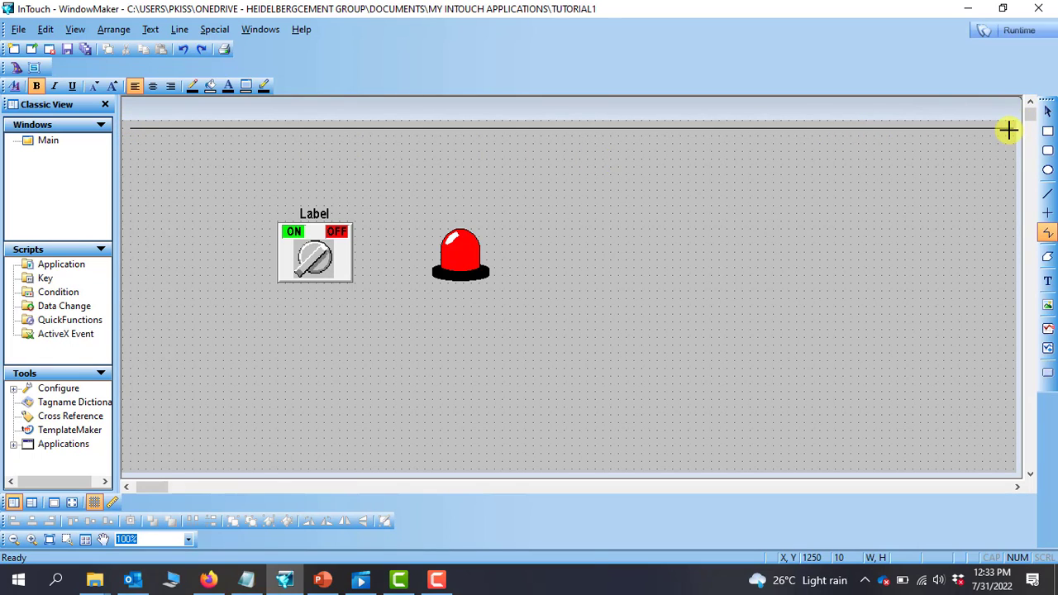
click(1014, 469)
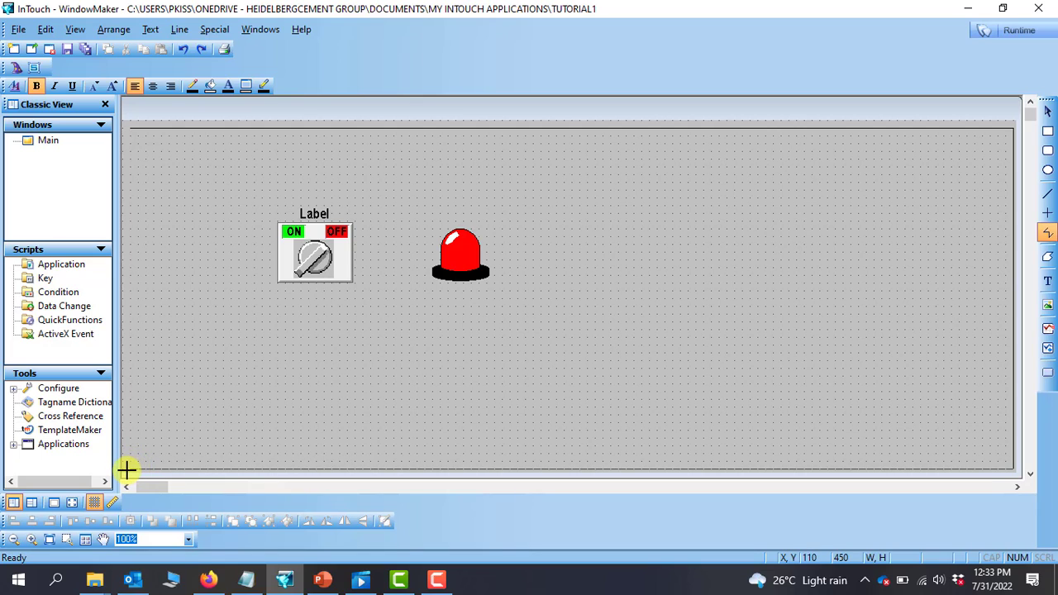
click(128, 469)
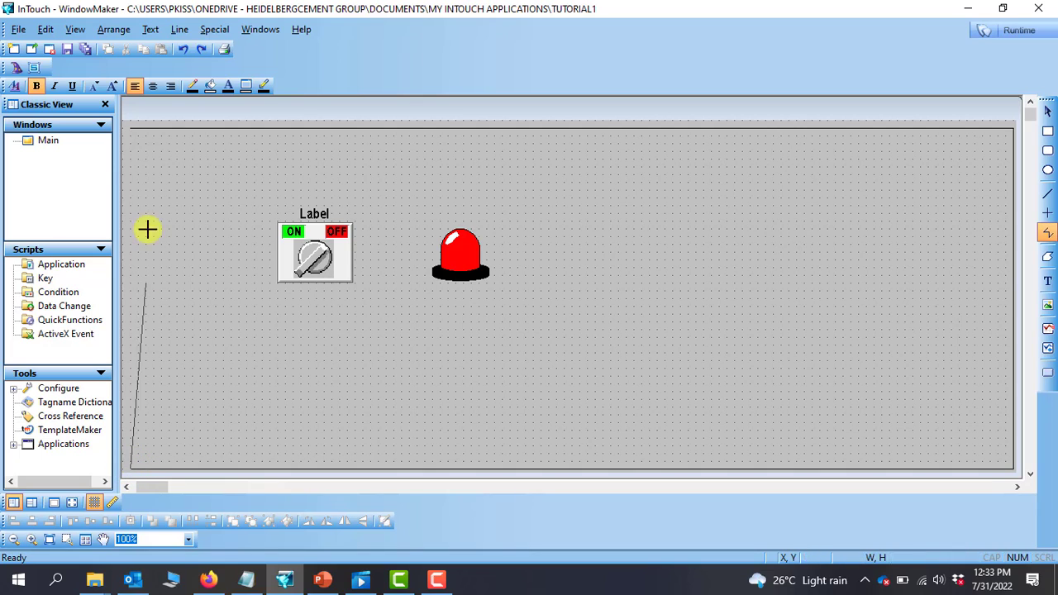
click(128, 128)
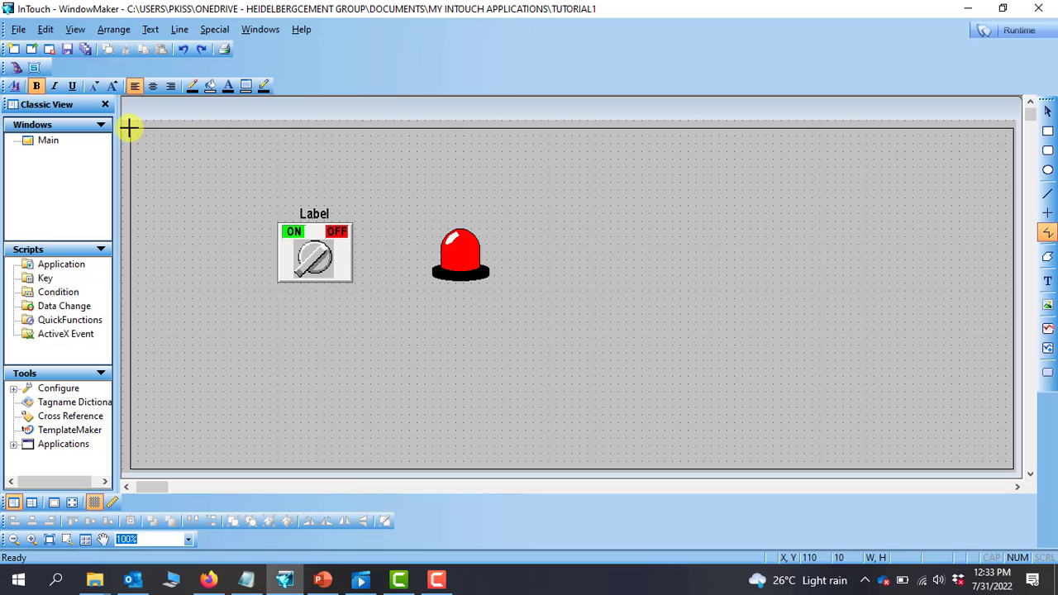
double_click(297, 132)
right_click(300, 134)
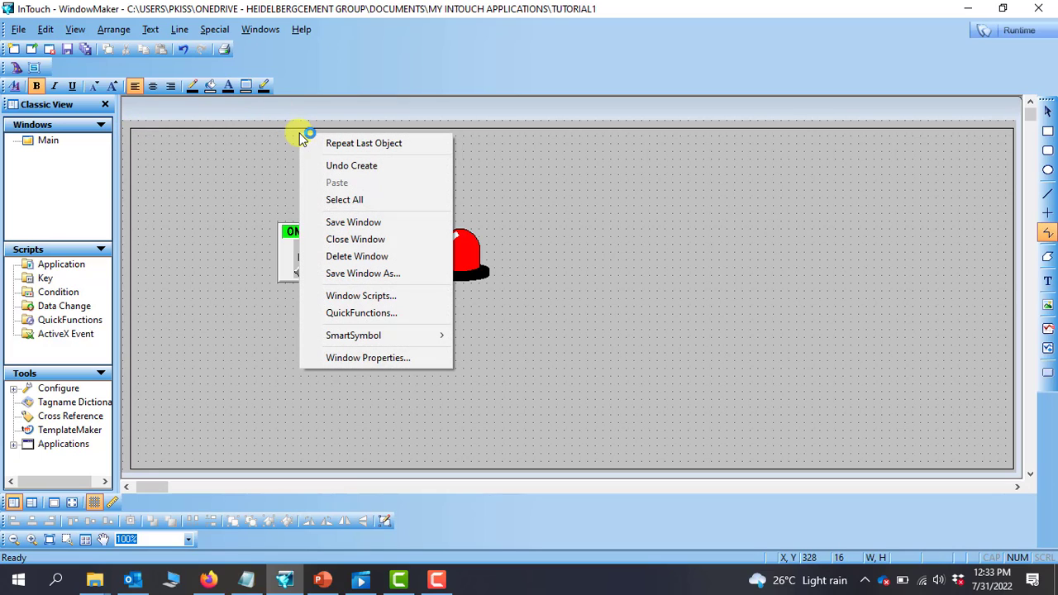
Move the knob switch up and left, and shift the siren closer beside it
click(576, 173)
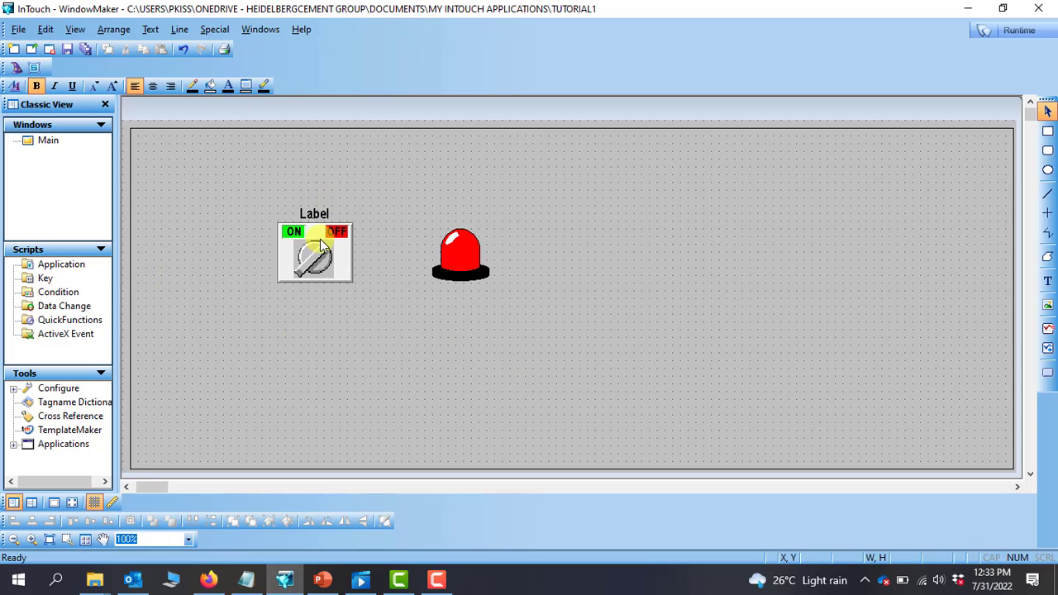
drag(319, 237, 227, 222)
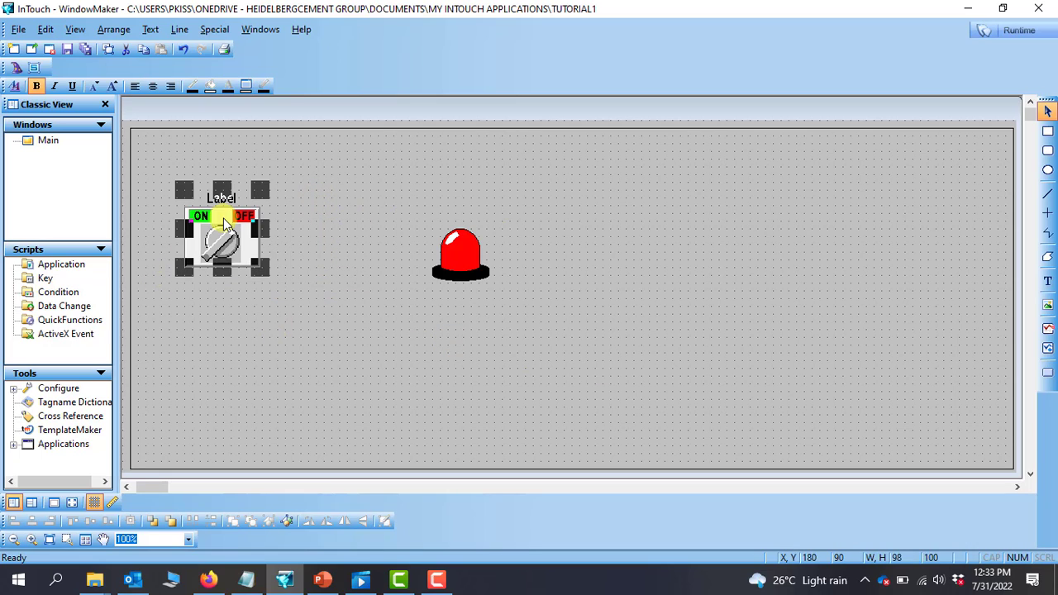
click(325, 223)
drag(325, 223, 360, 231)
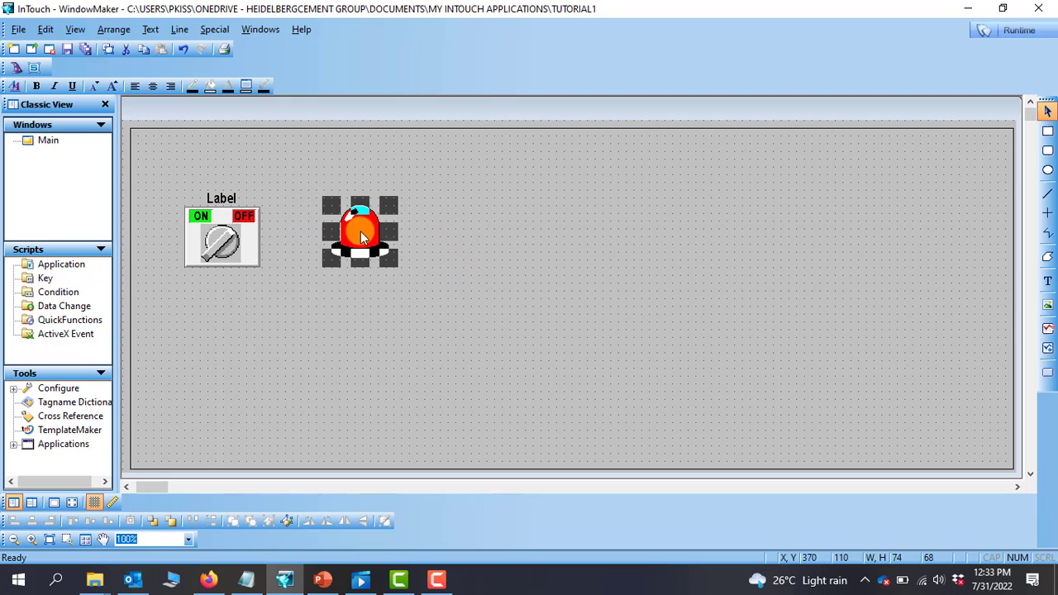
click(576, 191)
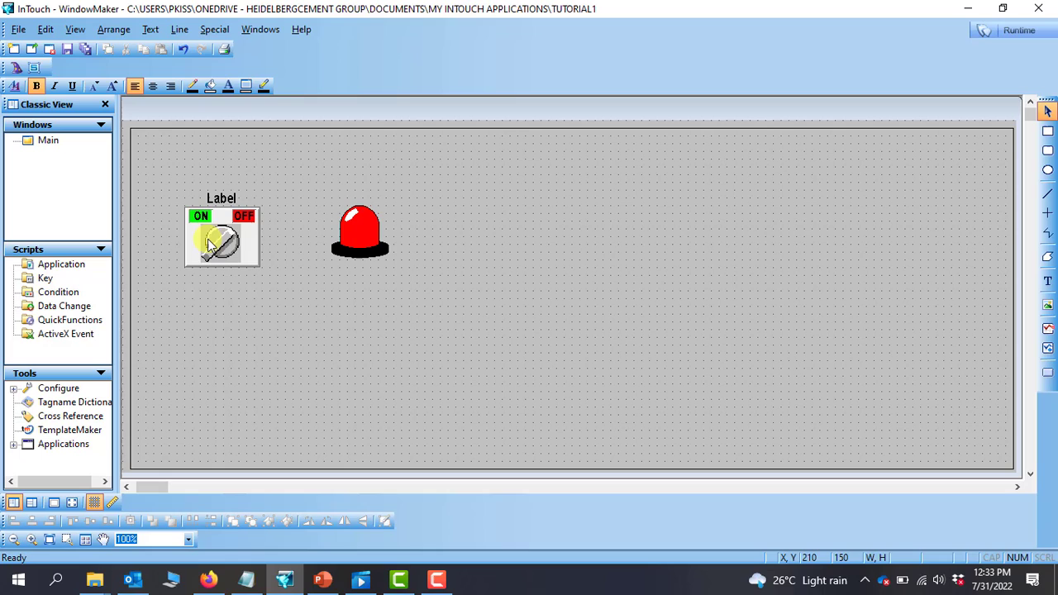
Enter SW2 as the knob switch's tagname in the Discrete Switch Wizard
double_click(252, 239)
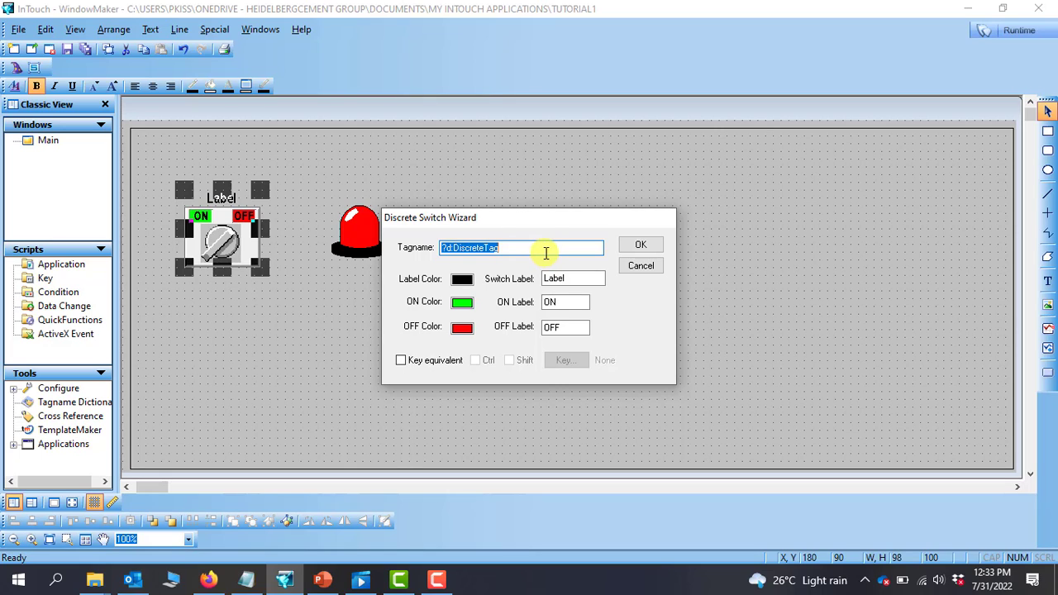
text(SW2)
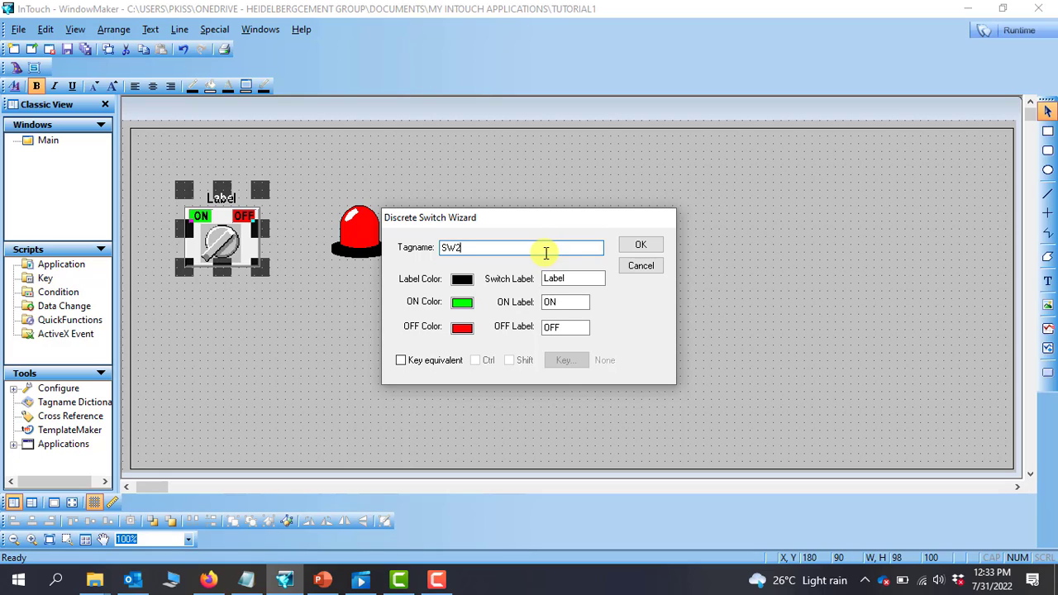
Define SW2 as a Memory Discrete tag and assign it to the knob switch
click(642, 246)
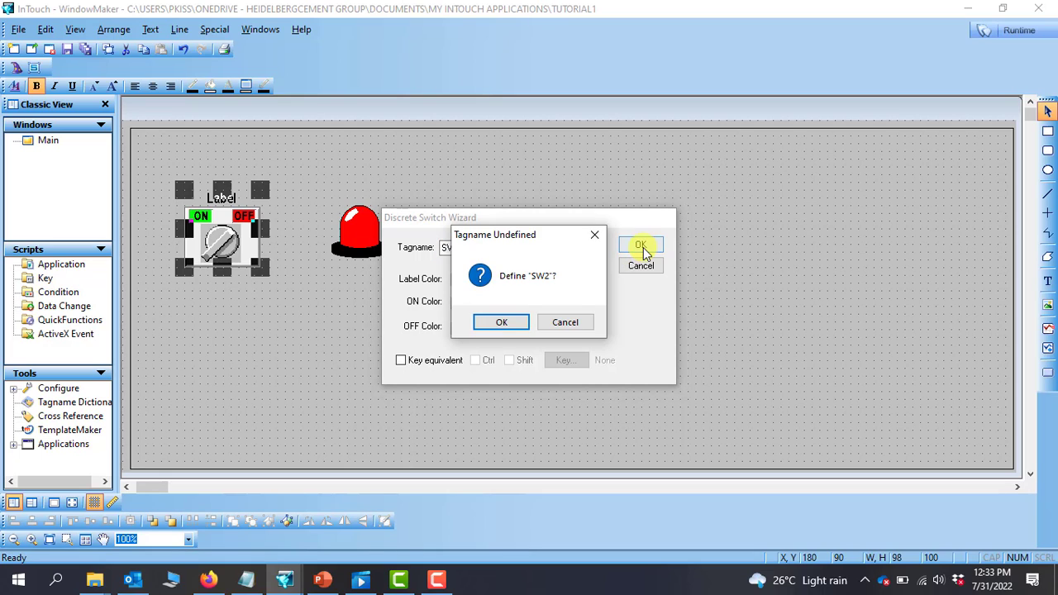
click(505, 323)
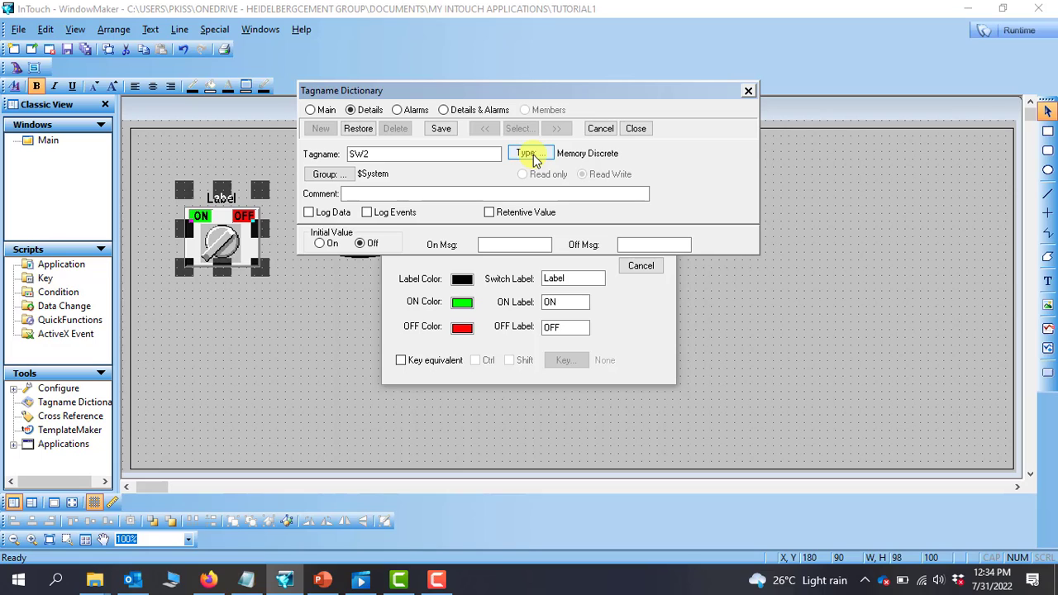
click(530, 154)
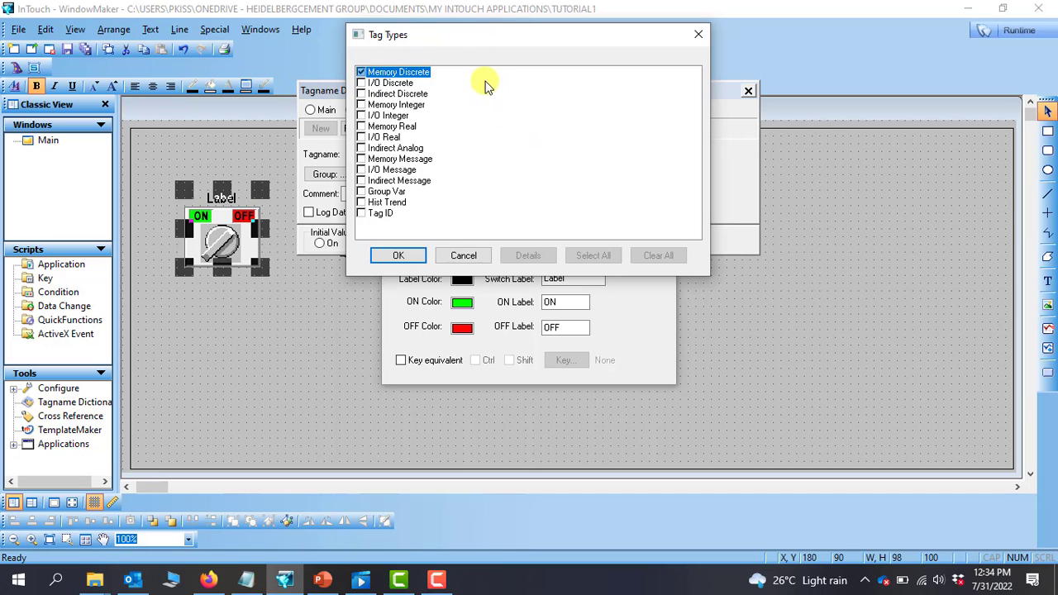
drag(491, 41, 746, 120)
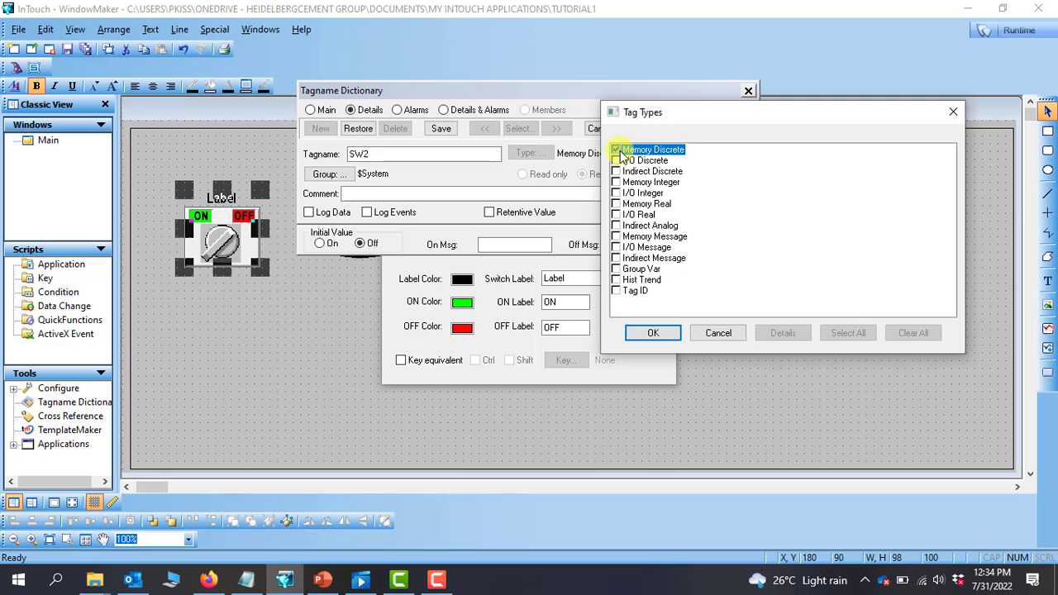
click(663, 335)
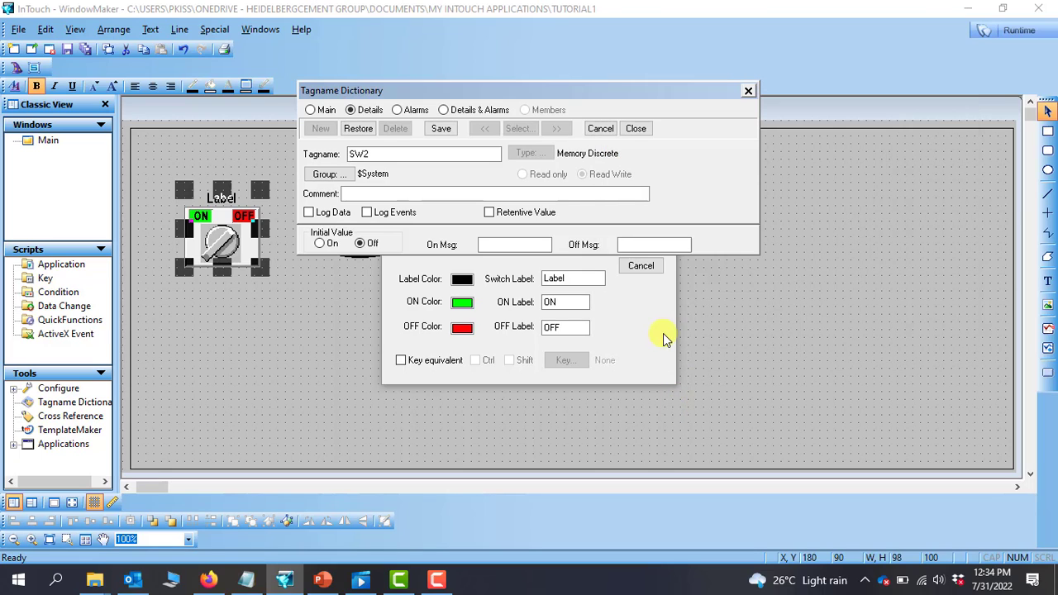
click(444, 129)
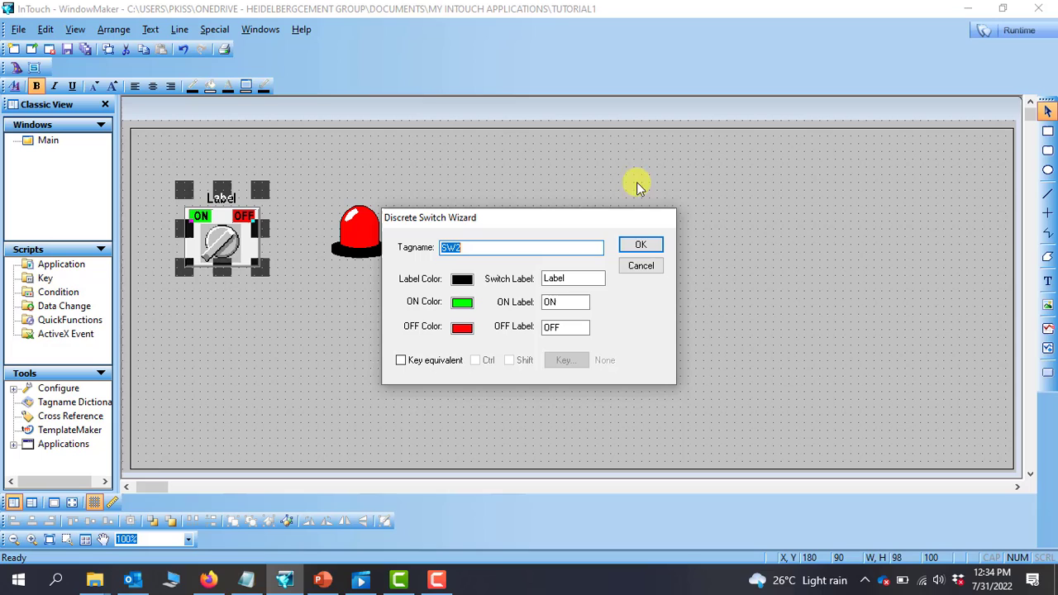
click(638, 246)
click(351, 318)
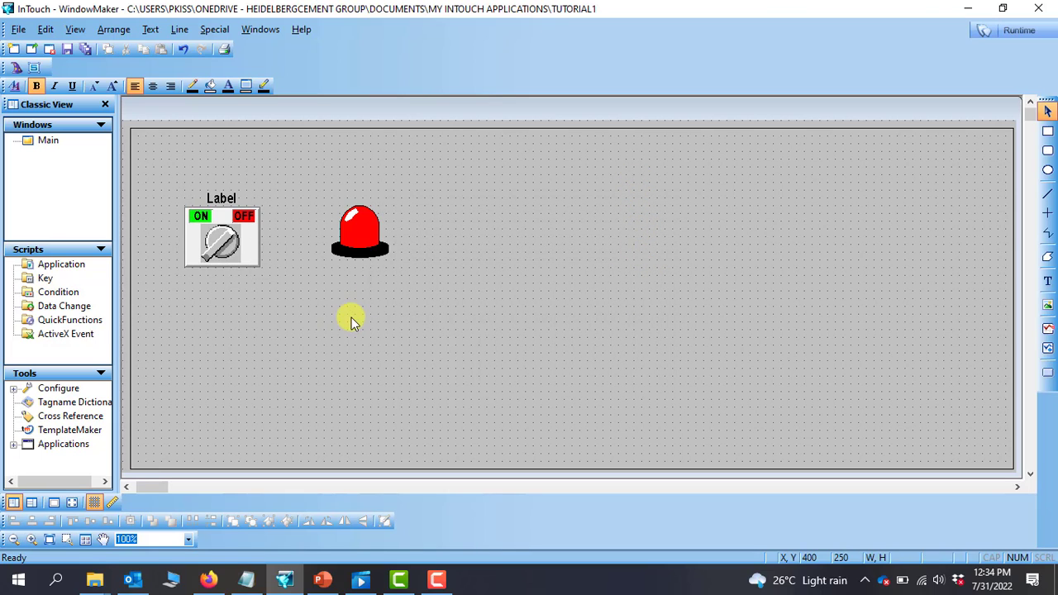
Set the siren light's expression to the SW2 tag chosen from Select Tag
click(361, 234)
click(517, 236)
double_click(363, 221)
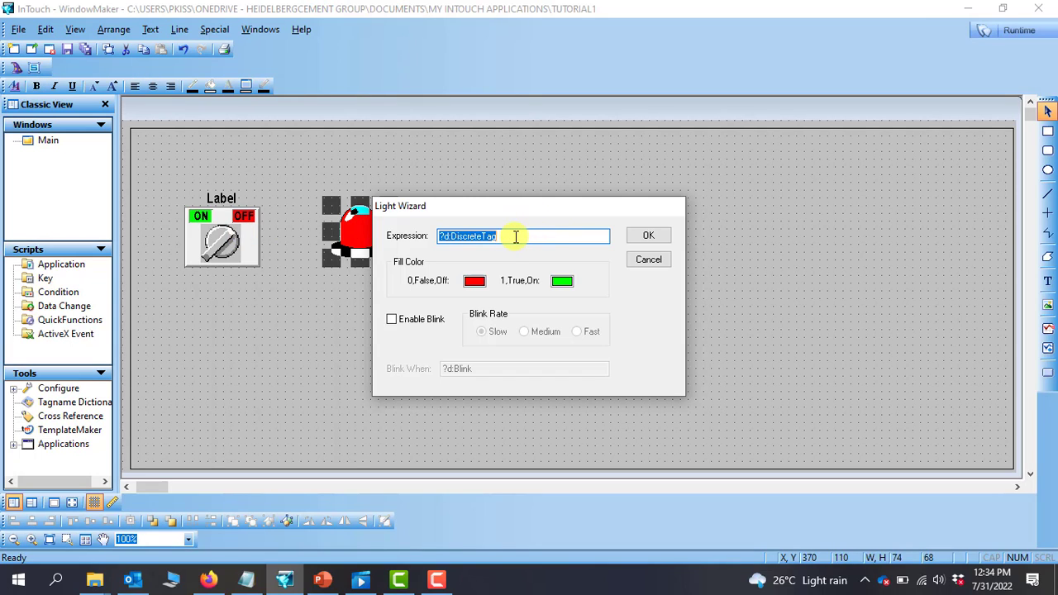
text(SW)
key(BackSpace)
key(BackSpace)
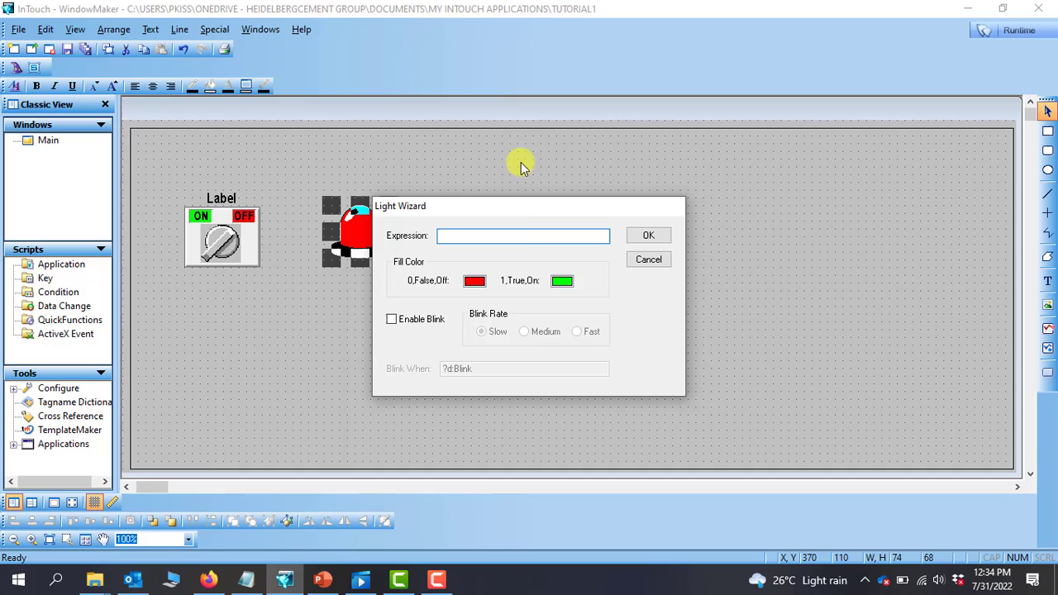
double_click(525, 237)
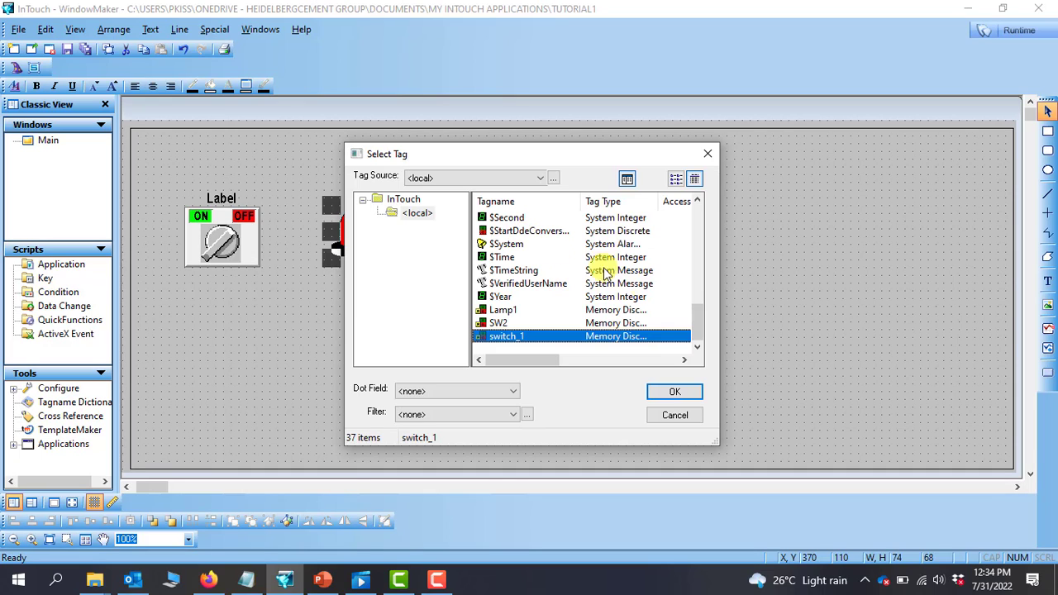
click(496, 324)
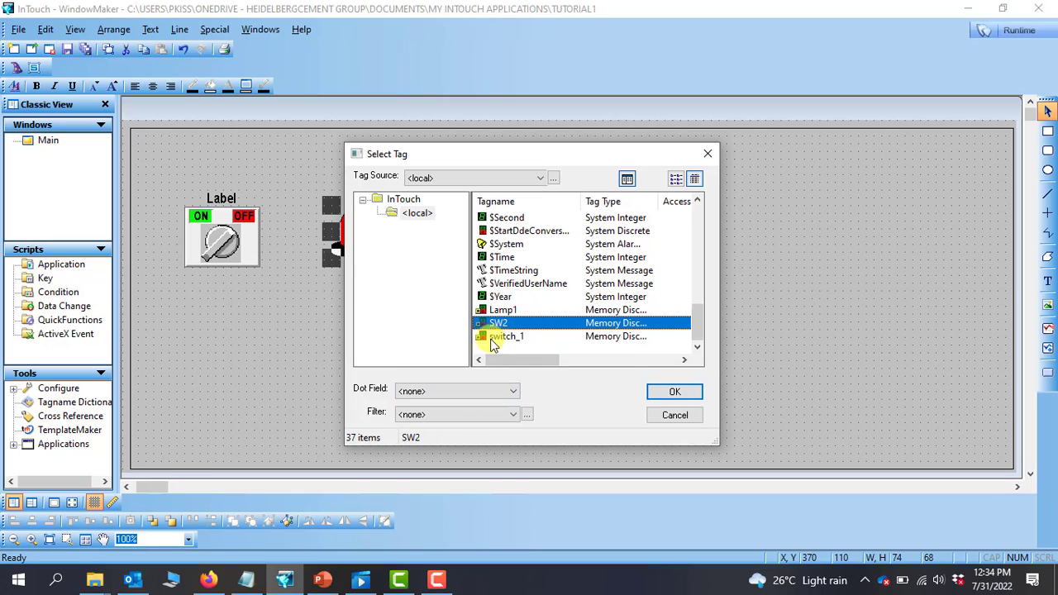
click(689, 392)
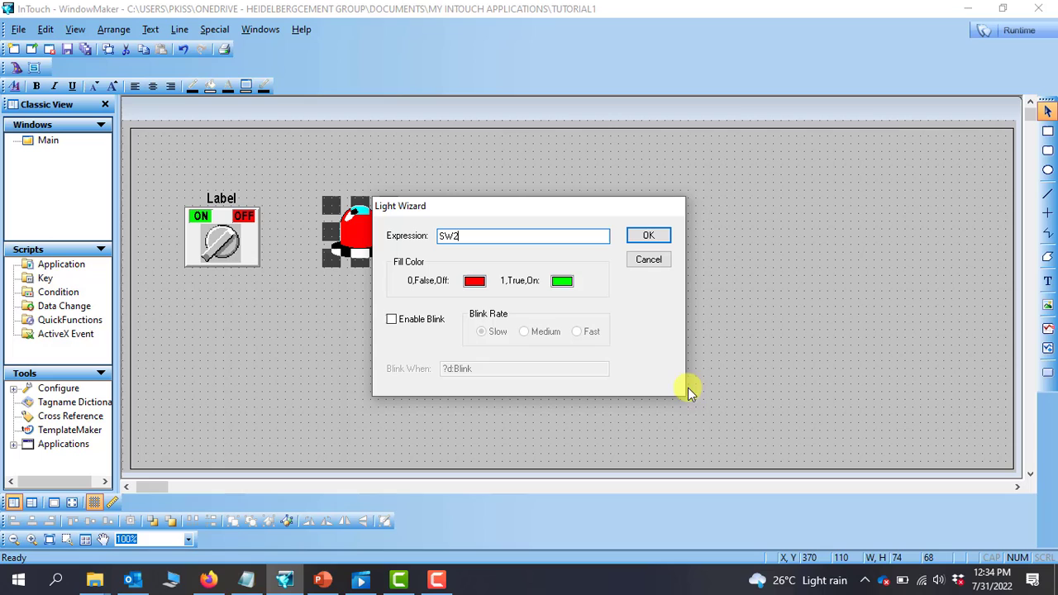
click(649, 237)
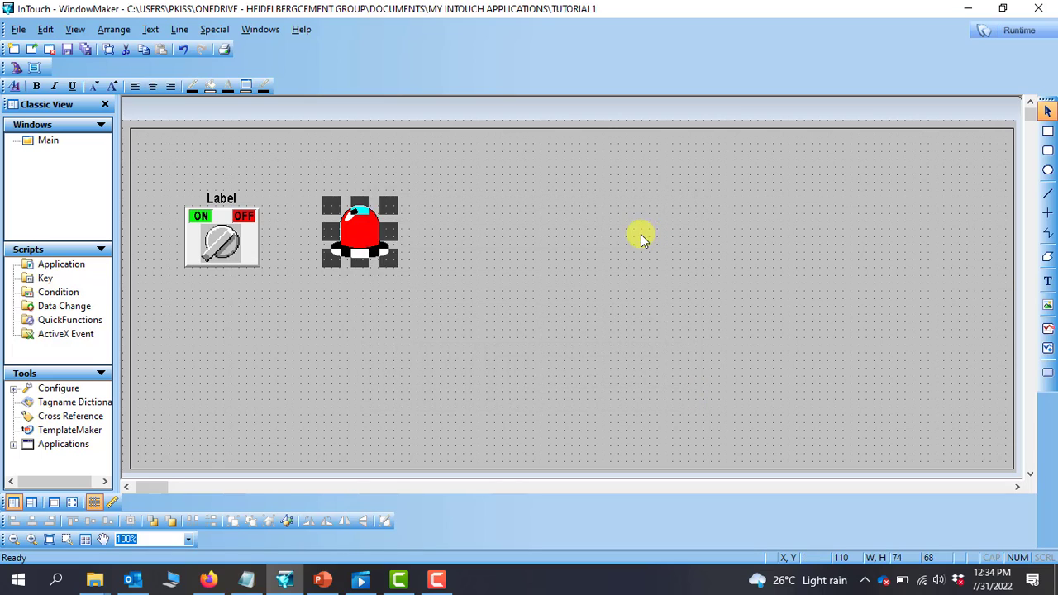
click(598, 219)
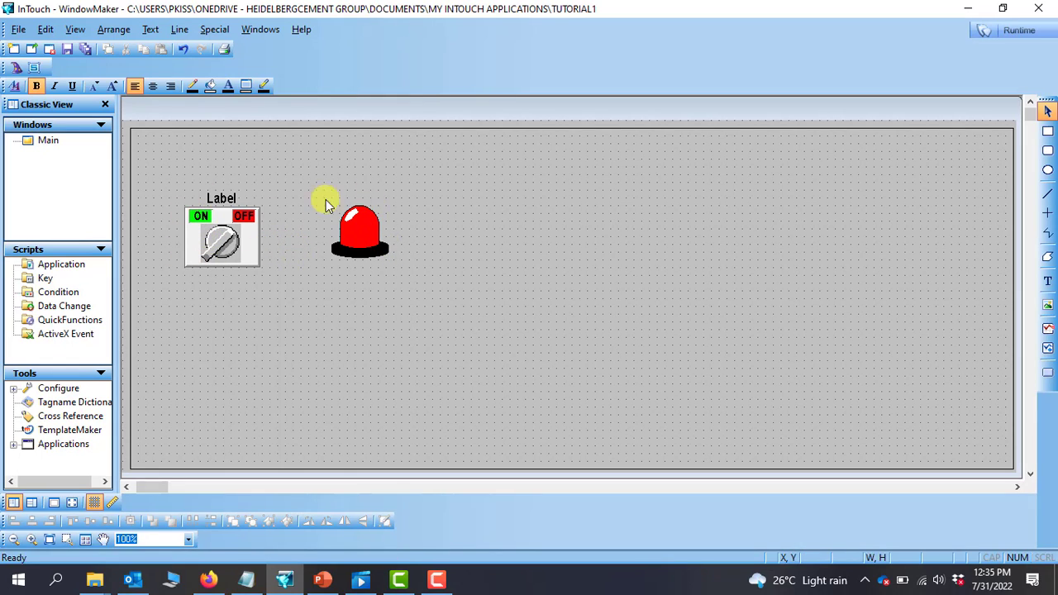
Switch to Runtime and continue in demo mode past the license warnings
click(1039, 38)
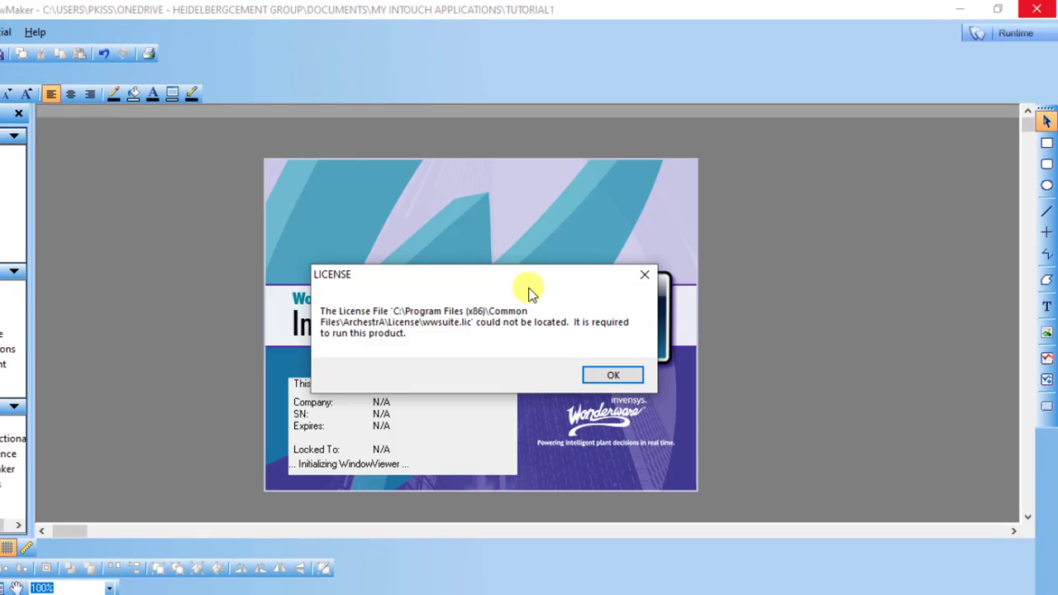
click(616, 379)
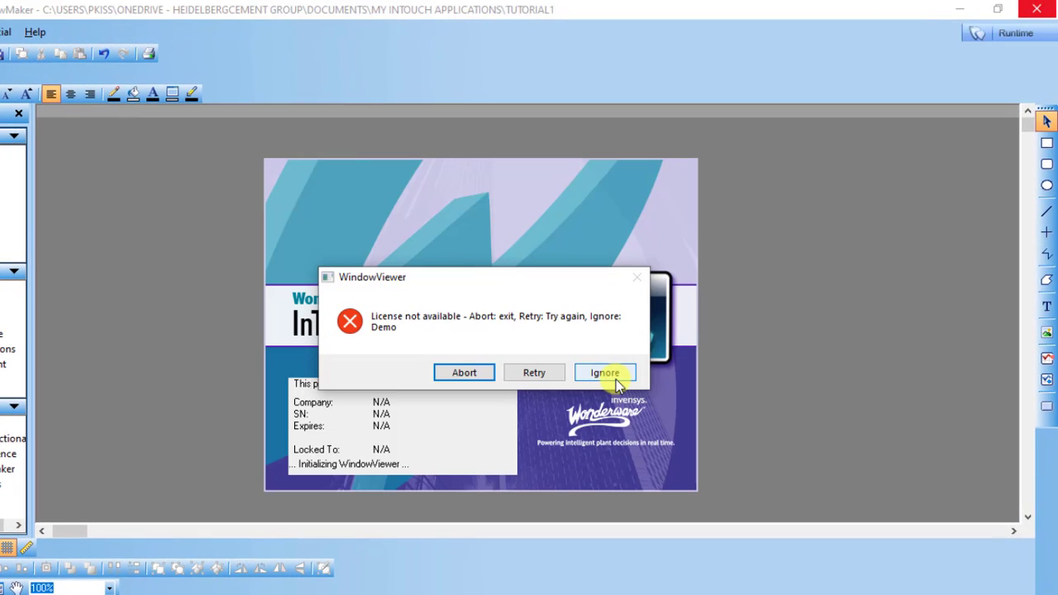
click(608, 376)
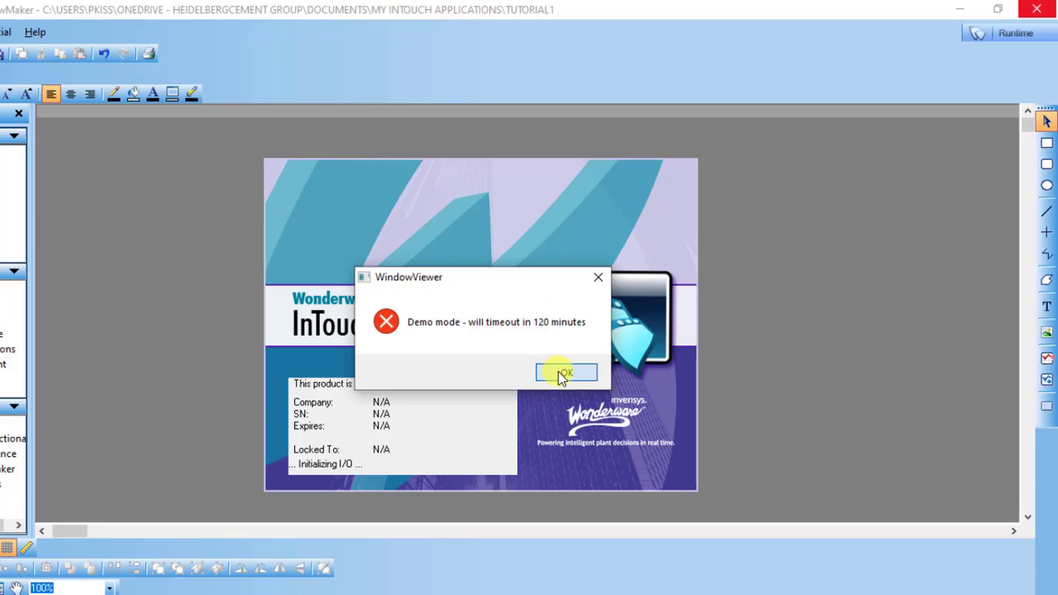
click(562, 374)
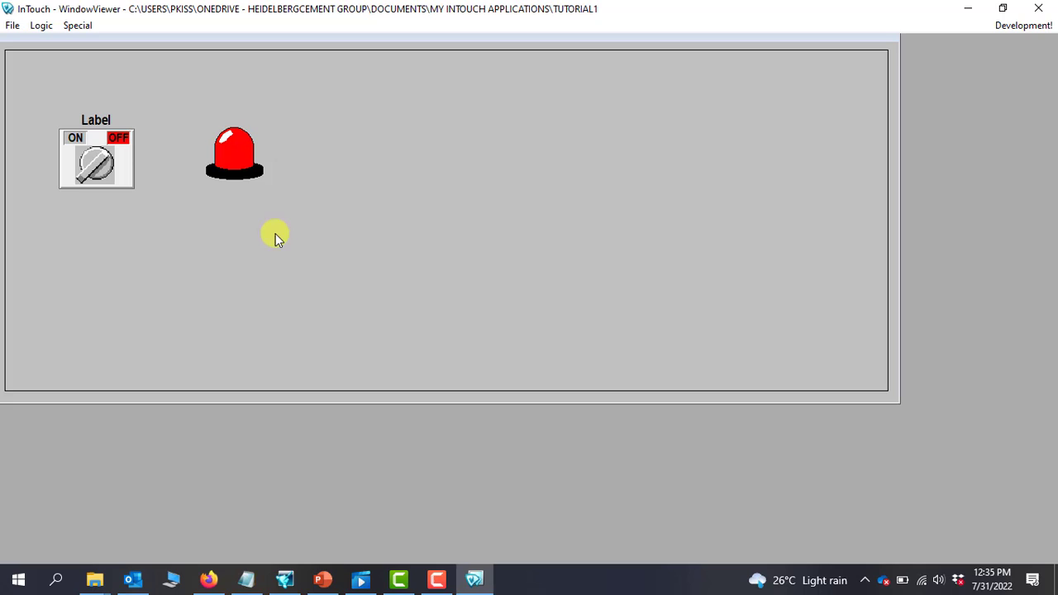
Toggle the knob switch ON and OFF to test the siren, then return to Development
click(96, 168)
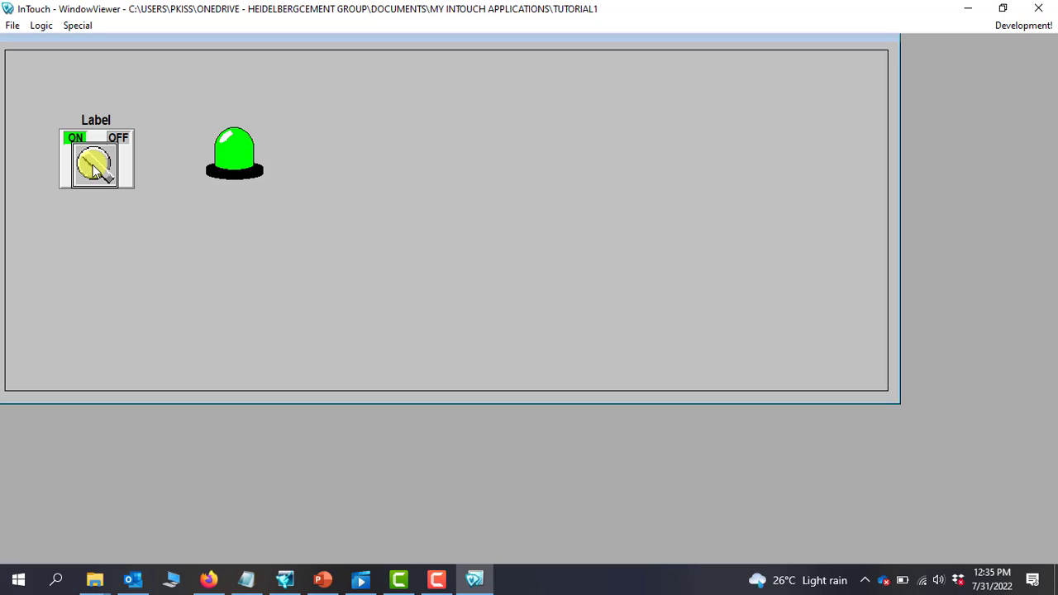
click(95, 168)
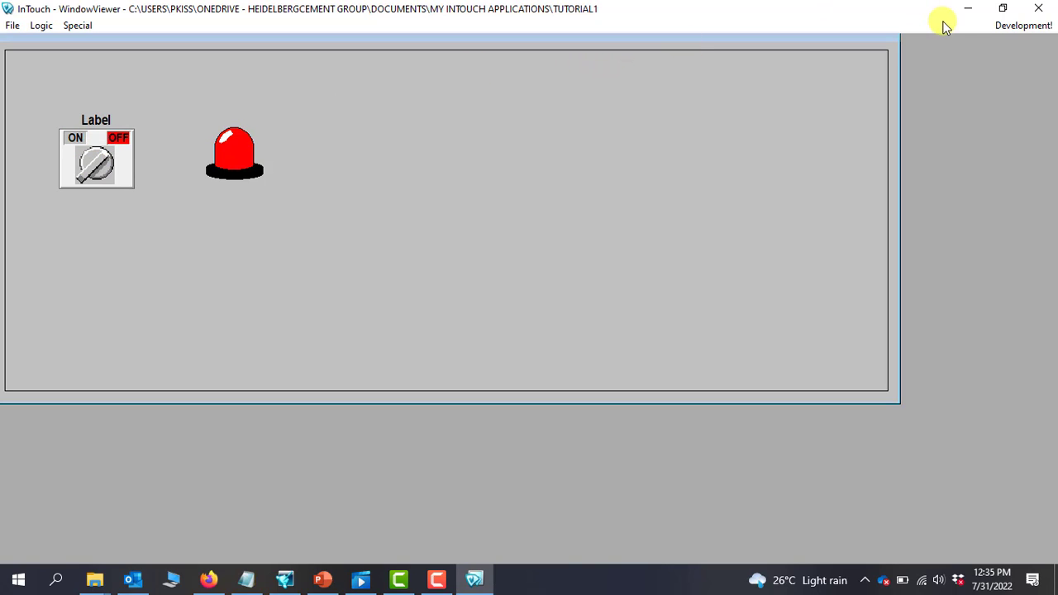
click(1016, 28)
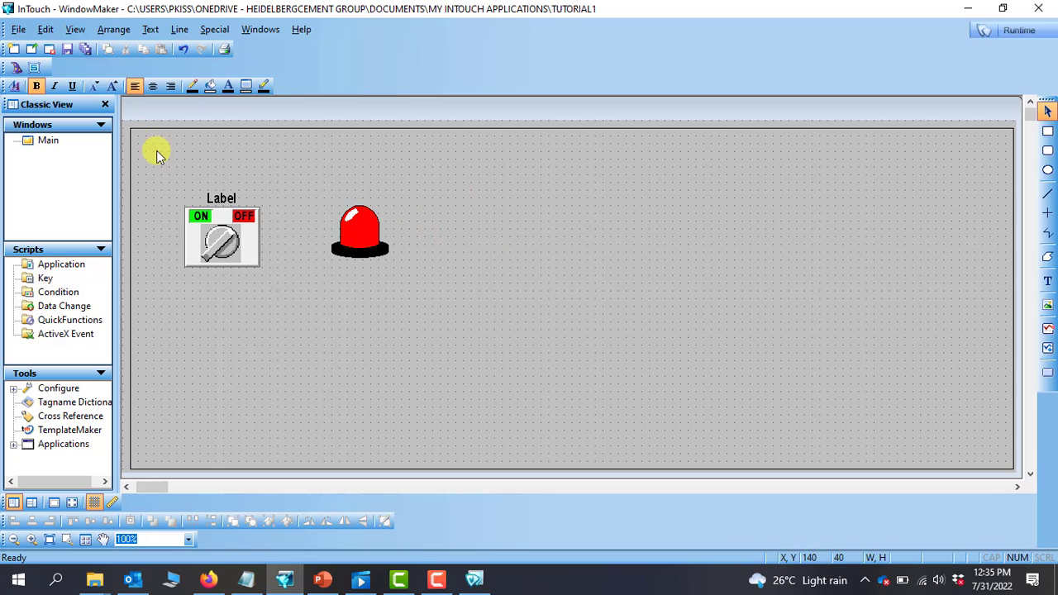
Place a green Light Panel wizard to the right of the siren
click(14, 70)
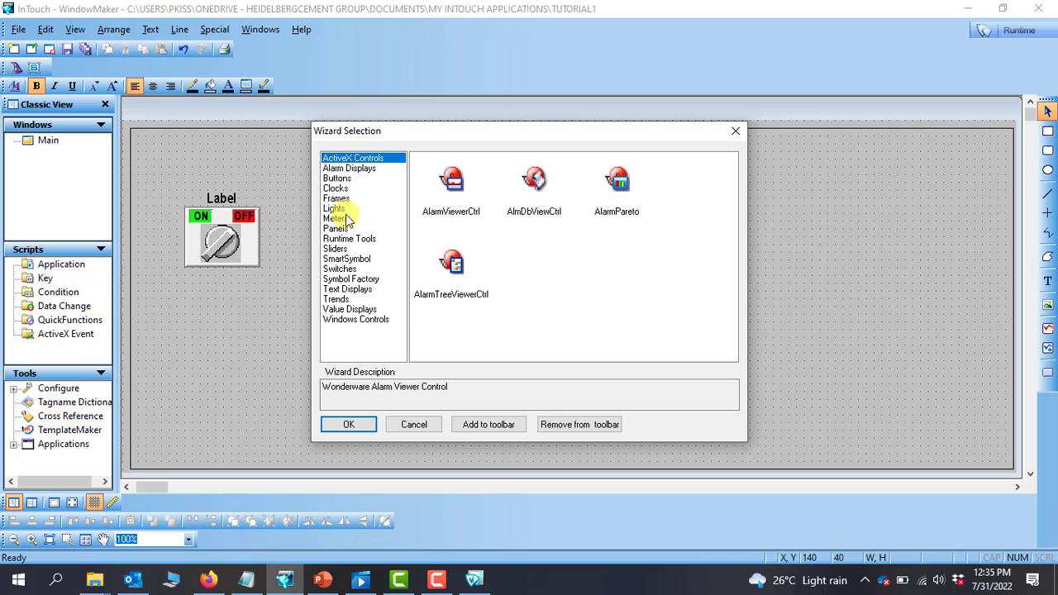
click(335, 209)
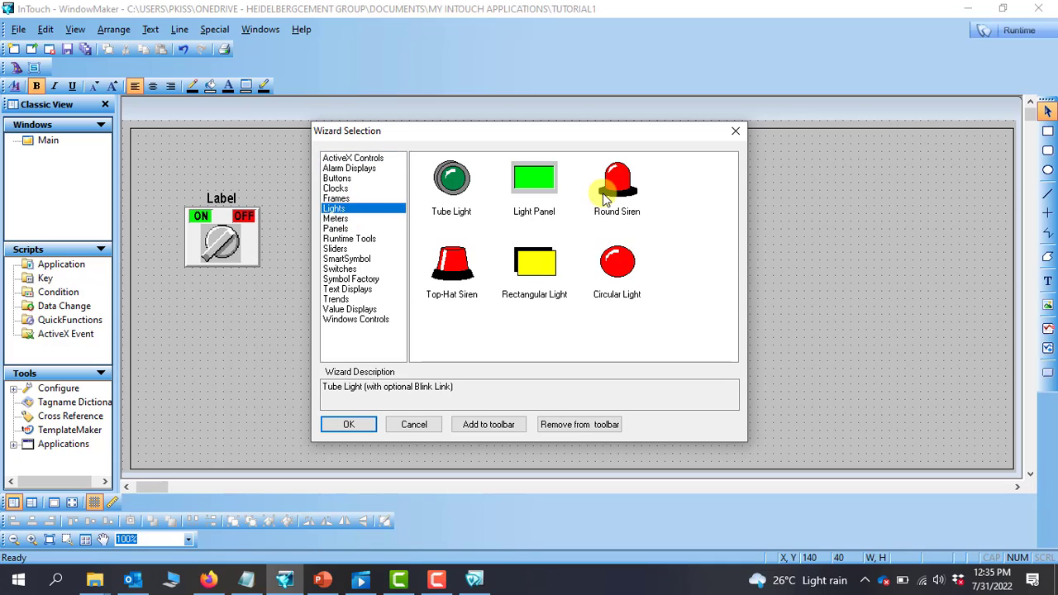
click(530, 183)
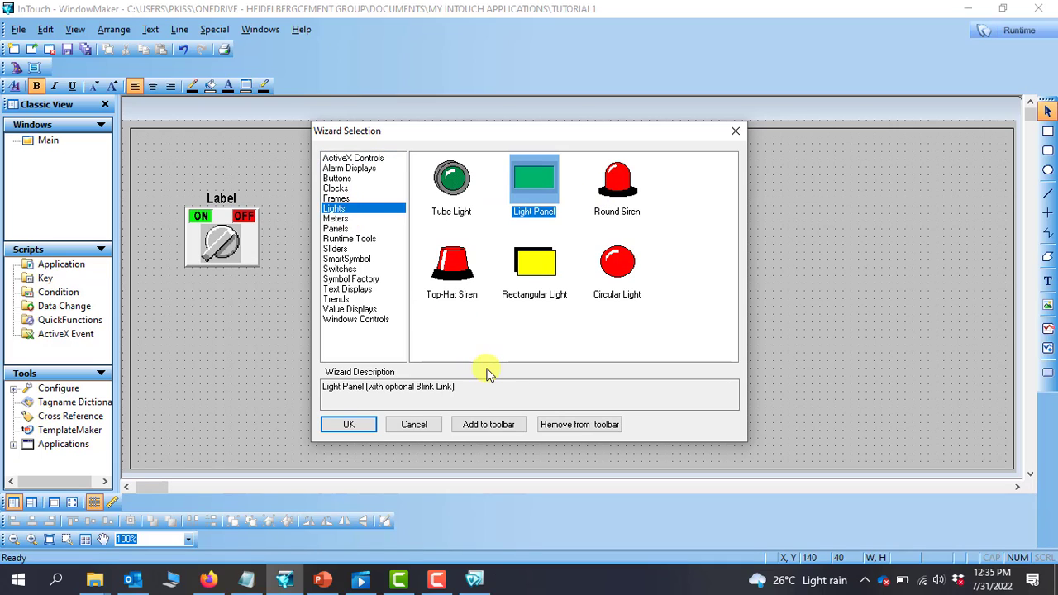
click(349, 424)
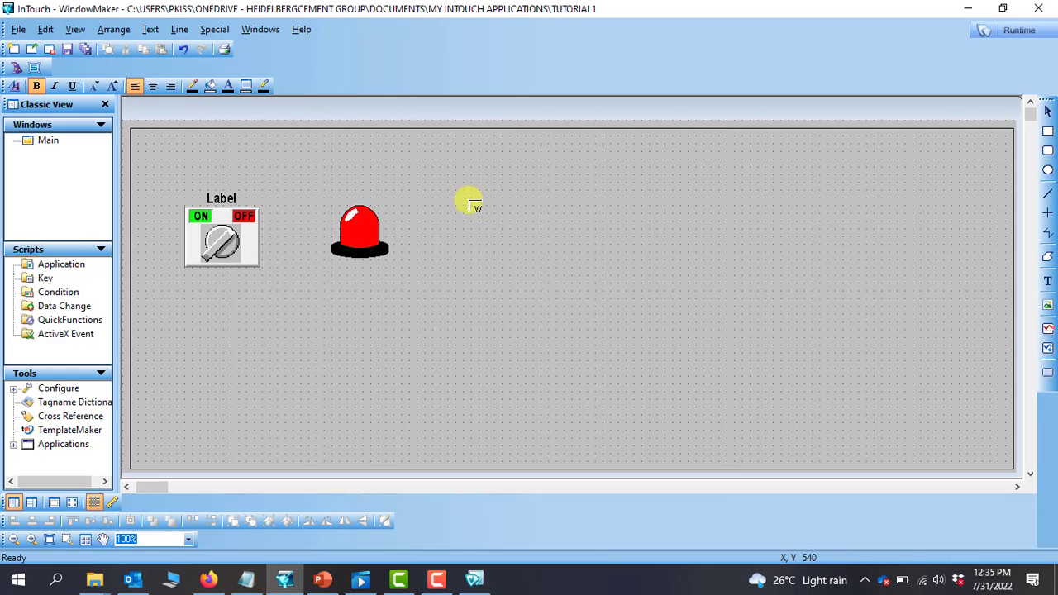
drag(472, 219, 536, 262)
click(343, 265)
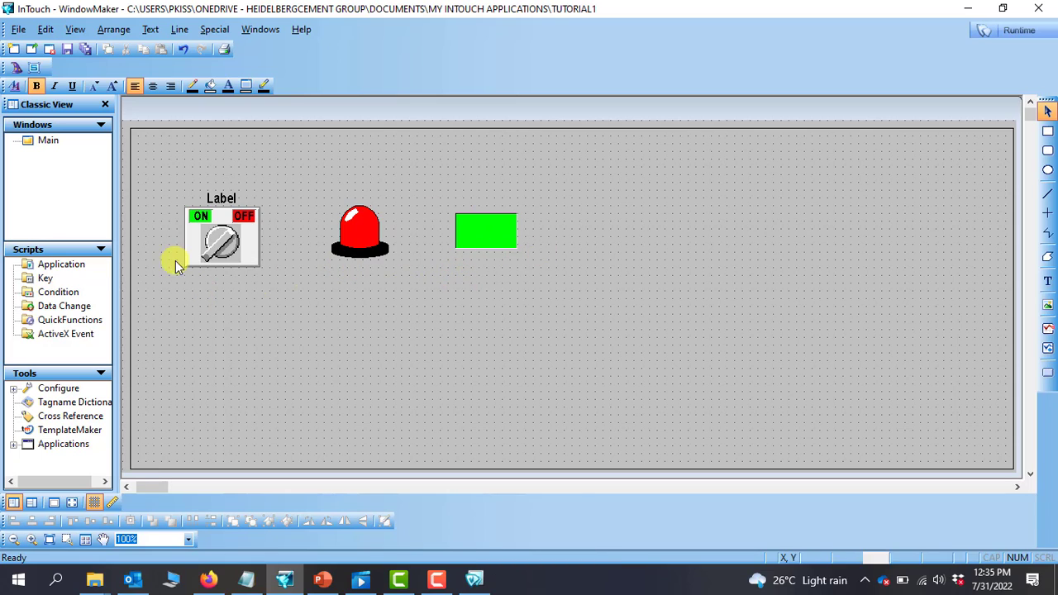
Set the light panel's expression to SW2 and verify it in the Light Wizard
double_click(491, 240)
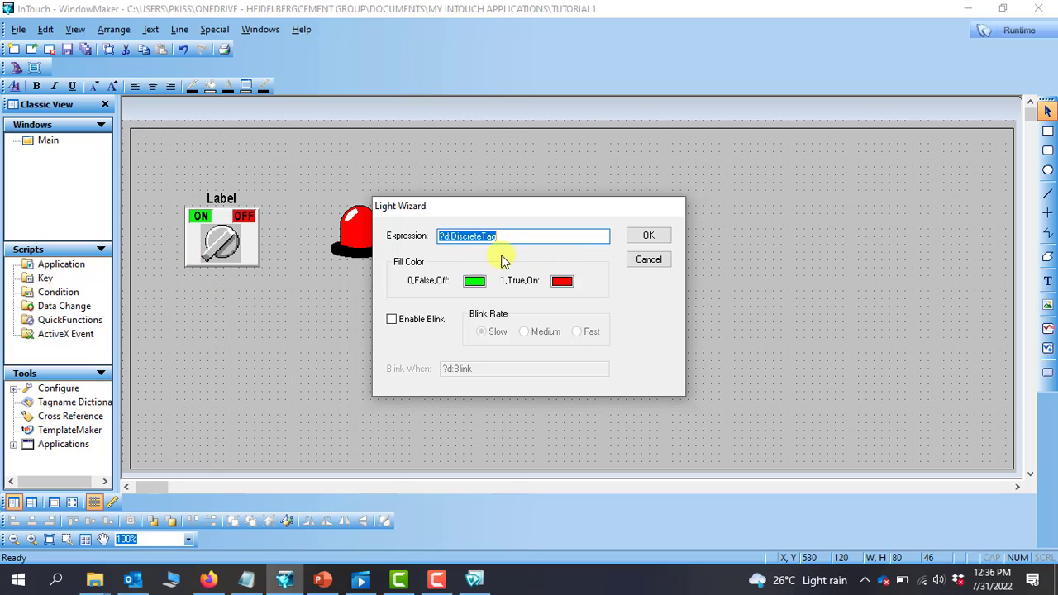
text(sw)
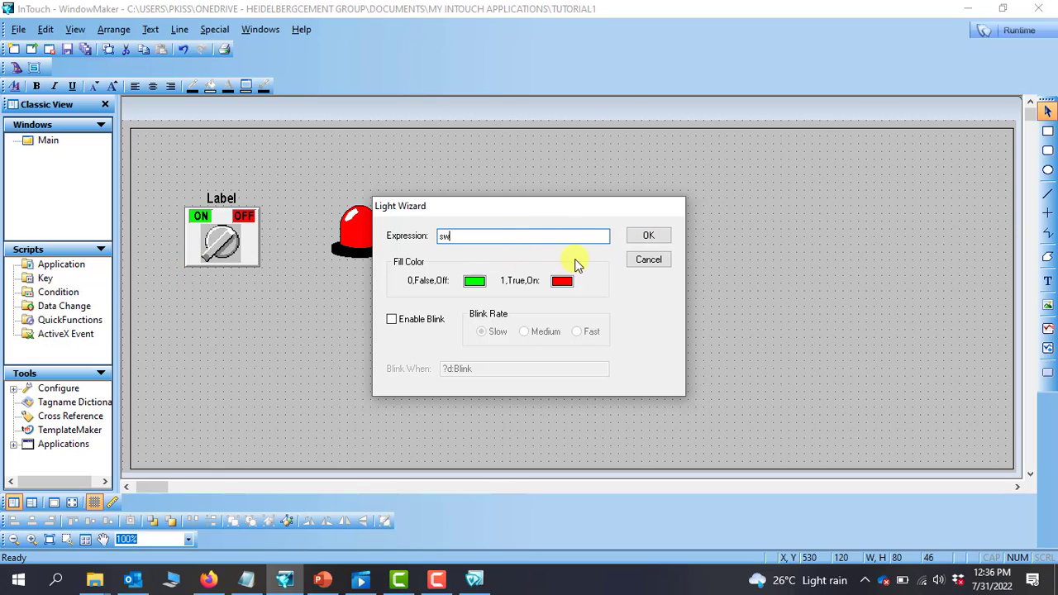
text(2)
key(Return)
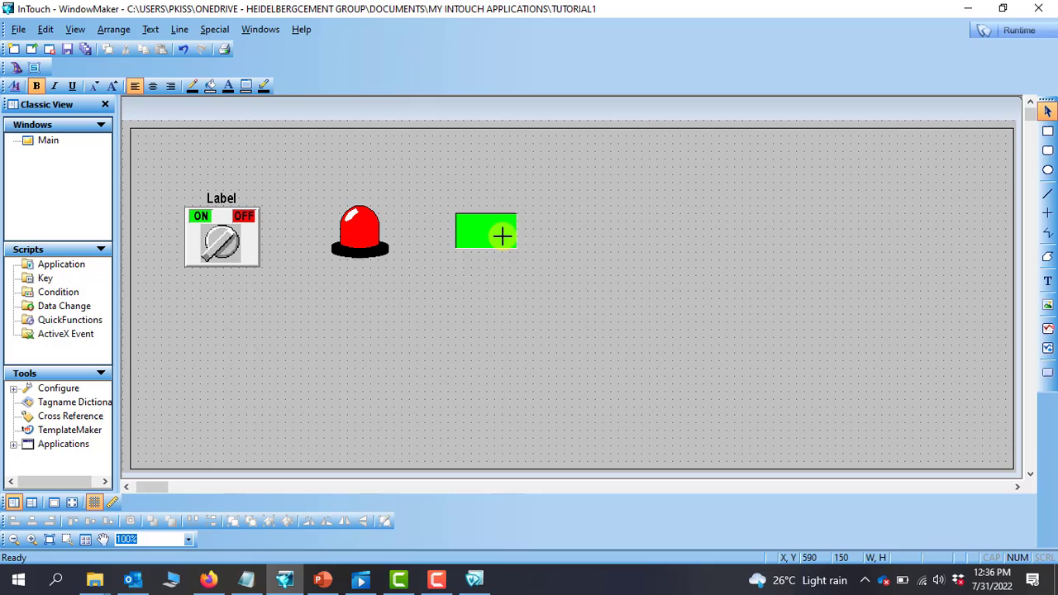
double_click(503, 237)
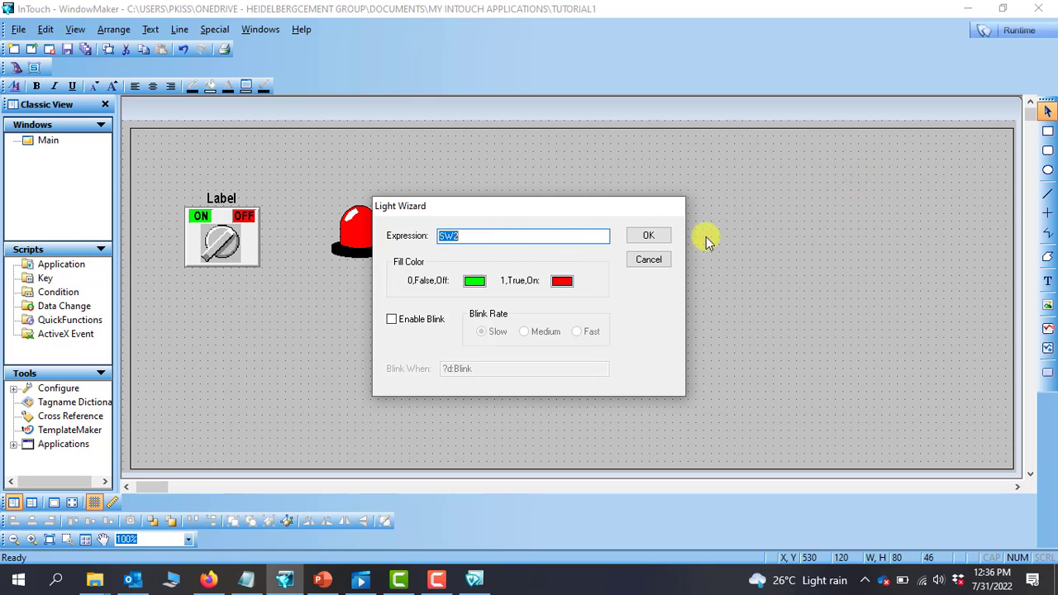
click(659, 261)
click(461, 324)
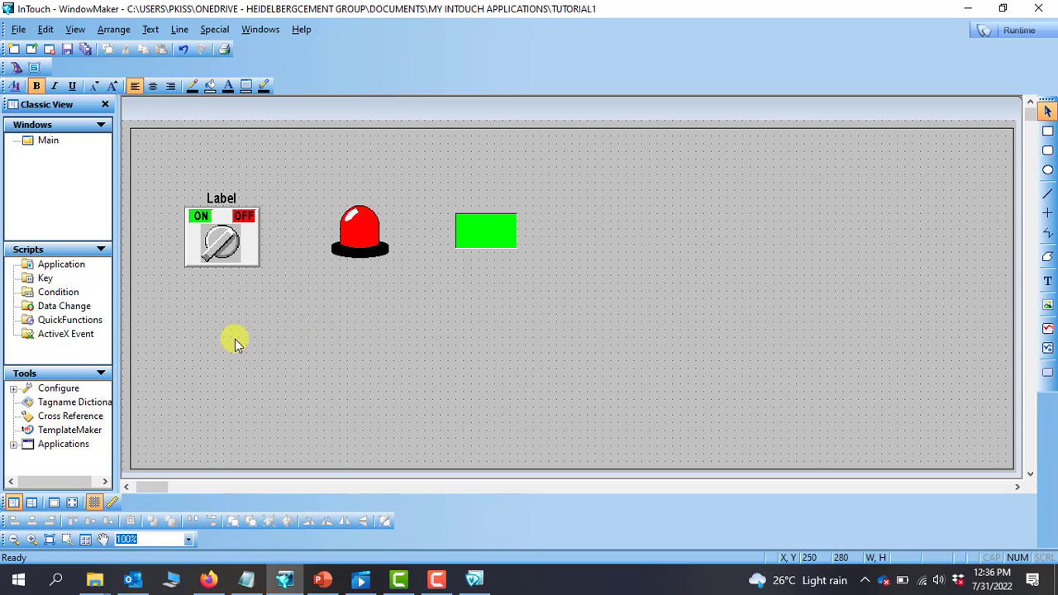
Place a Rocker Switch from the Switches wizards below the knob switch
click(15, 68)
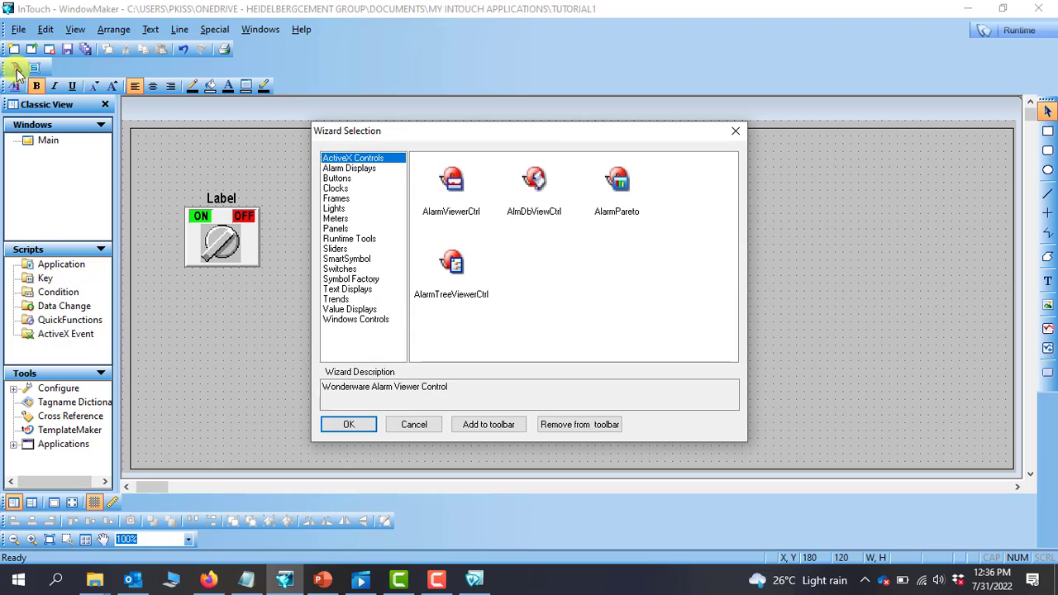
click(343, 270)
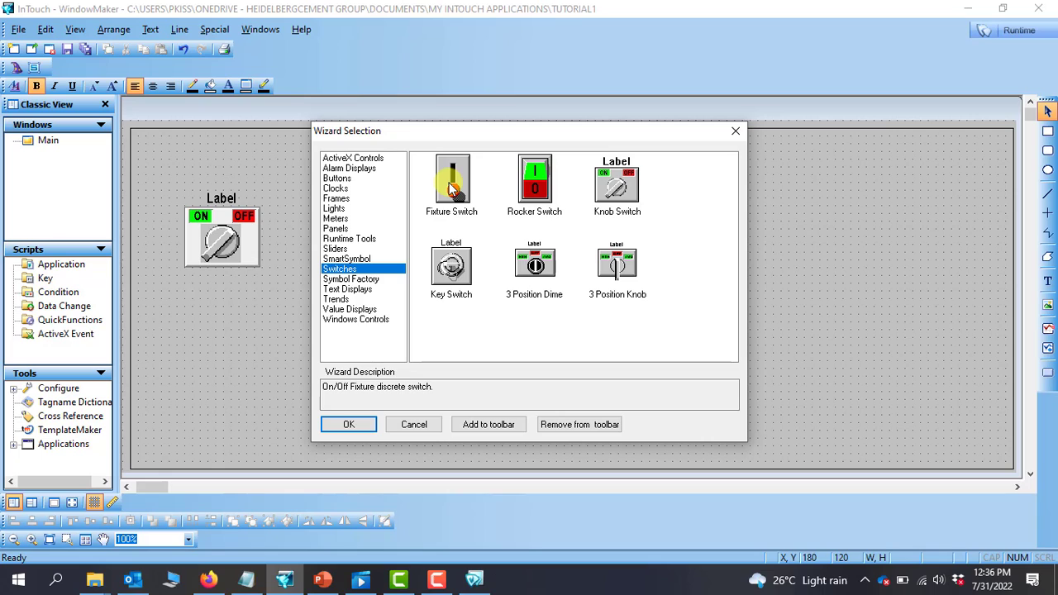
click(534, 180)
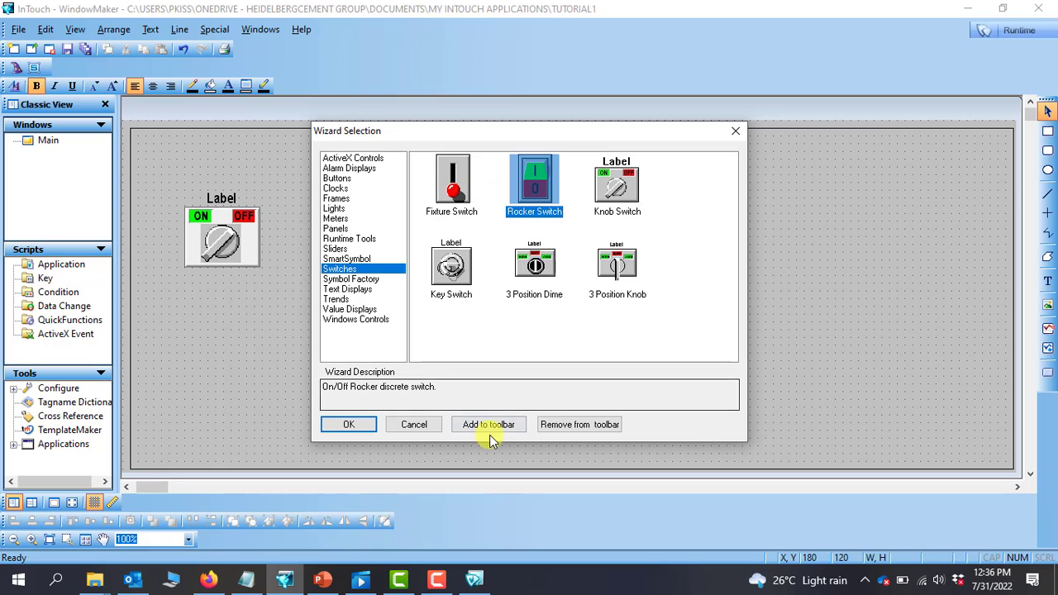
click(348, 424)
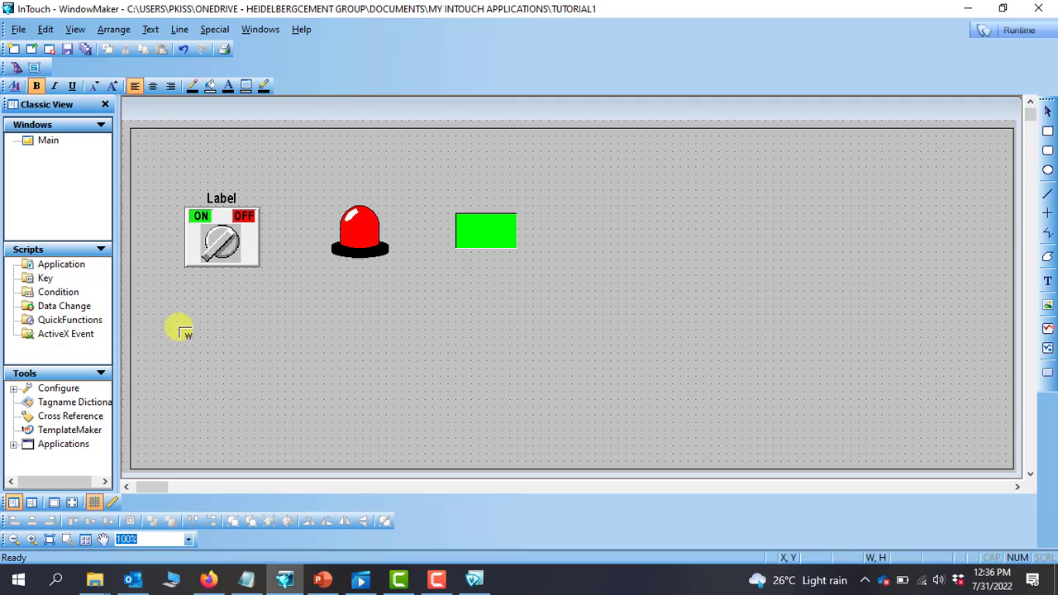
click(191, 305)
click(397, 322)
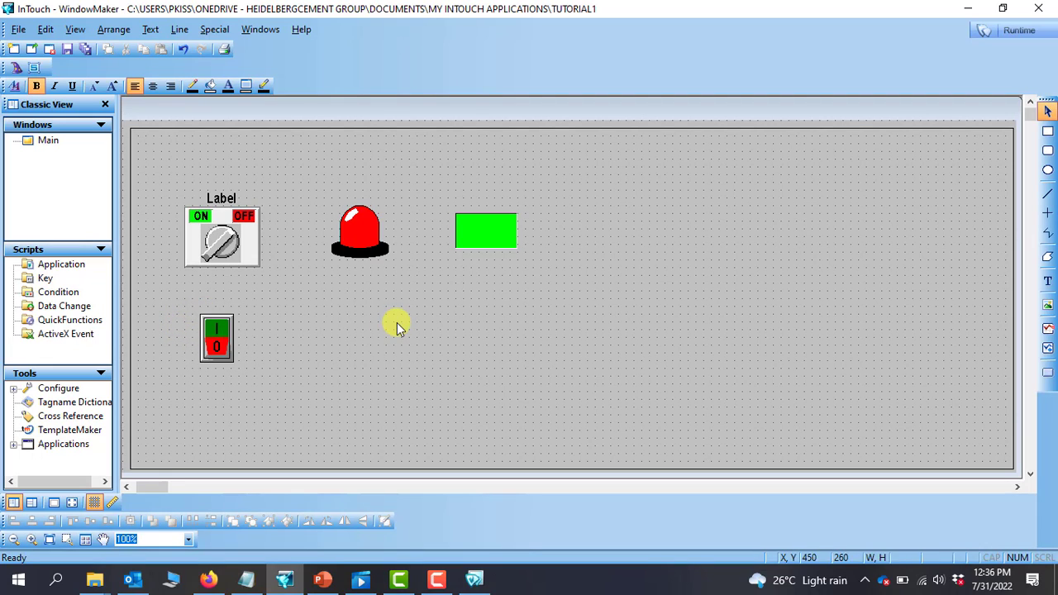
Link the rocker switch to SW3, defining SW3 as a new Memory Discrete tag
double_click(215, 339)
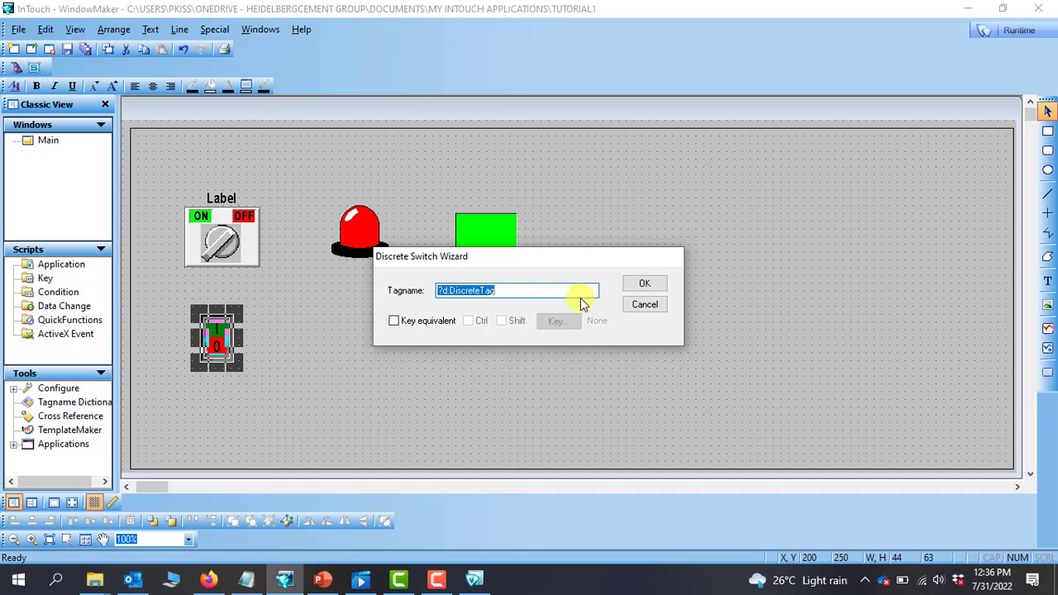
text(SW)
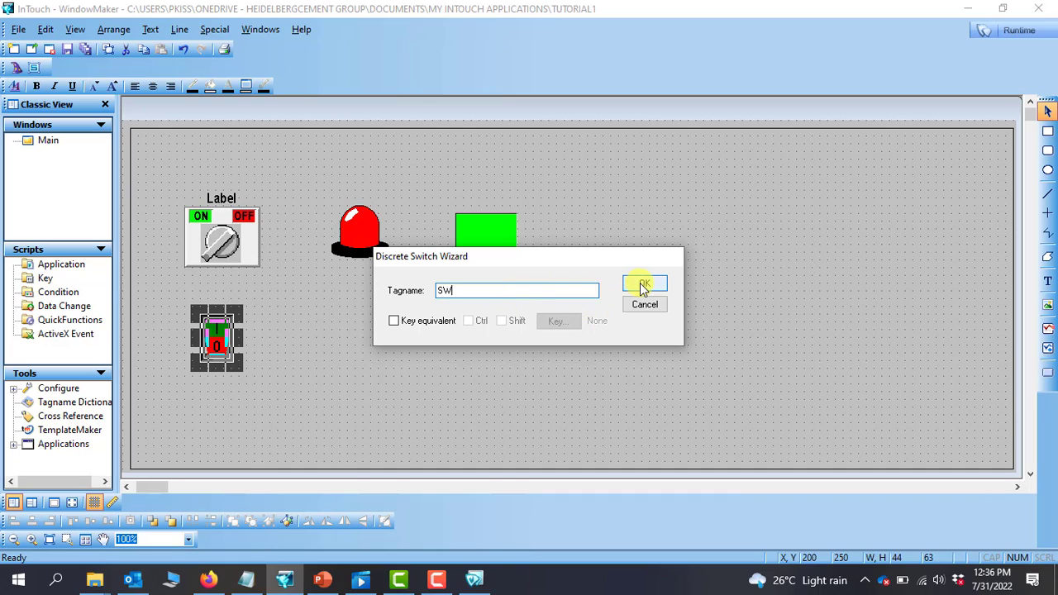
text(3)
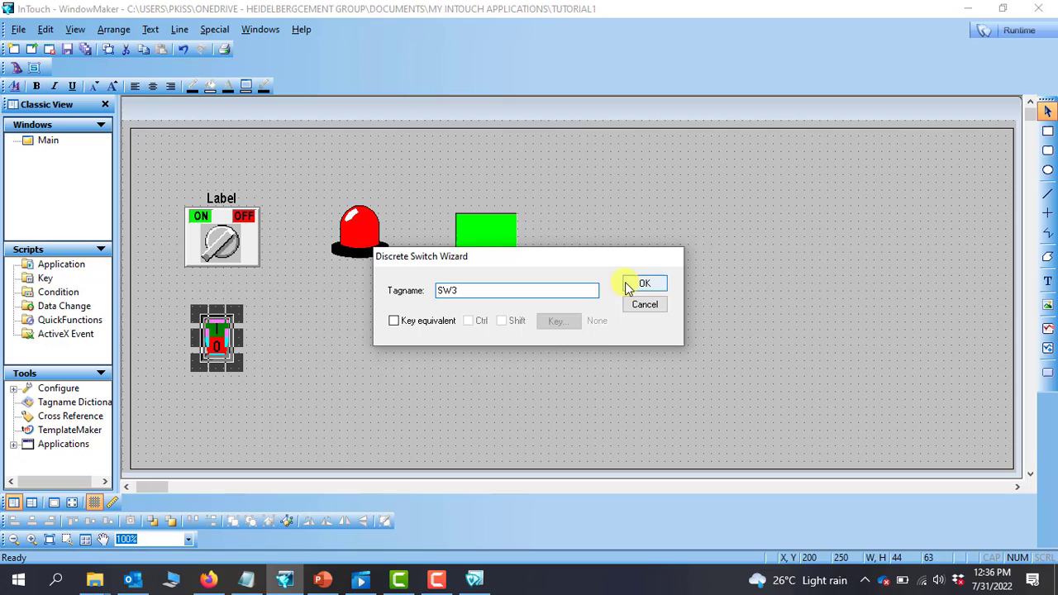
click(644, 285)
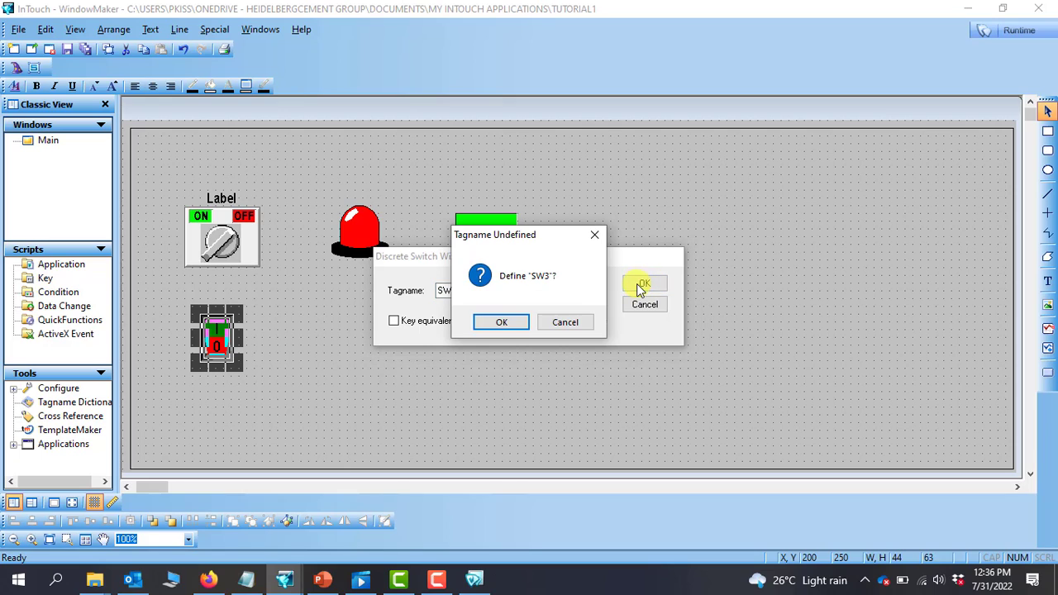
click(501, 324)
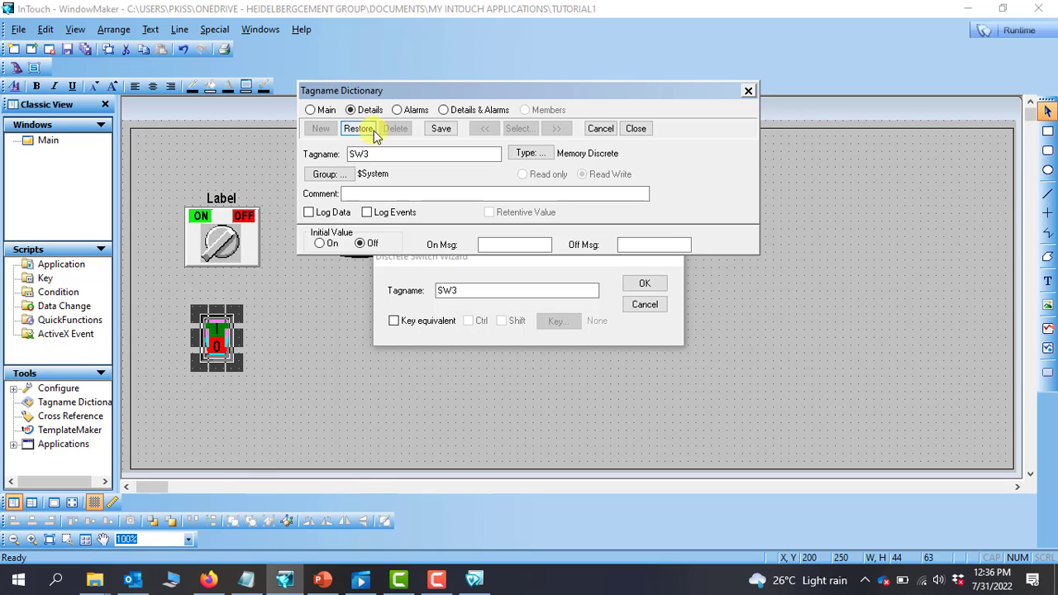
click(443, 130)
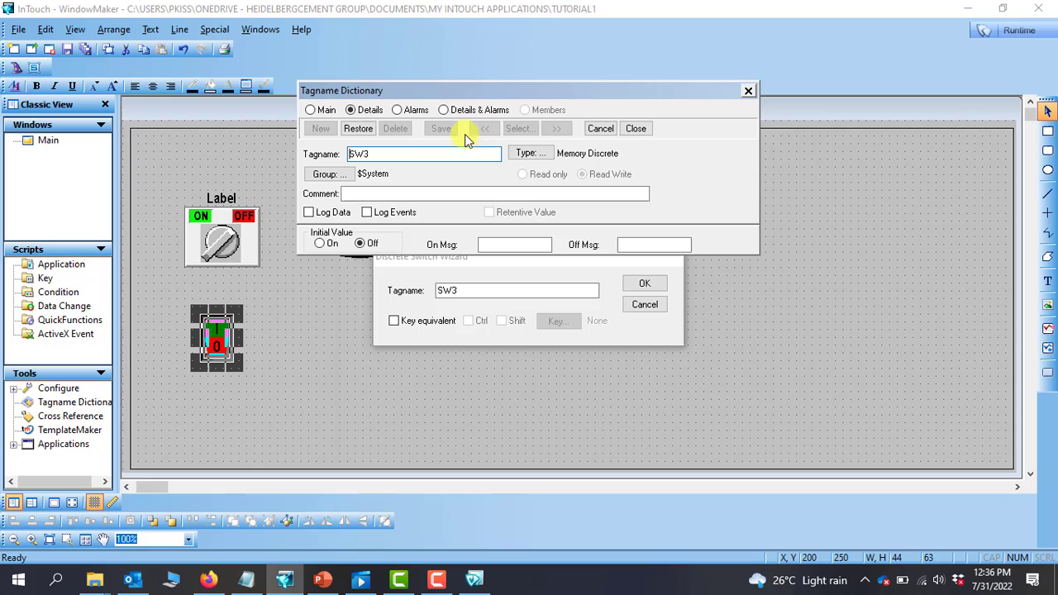
click(748, 93)
click(640, 286)
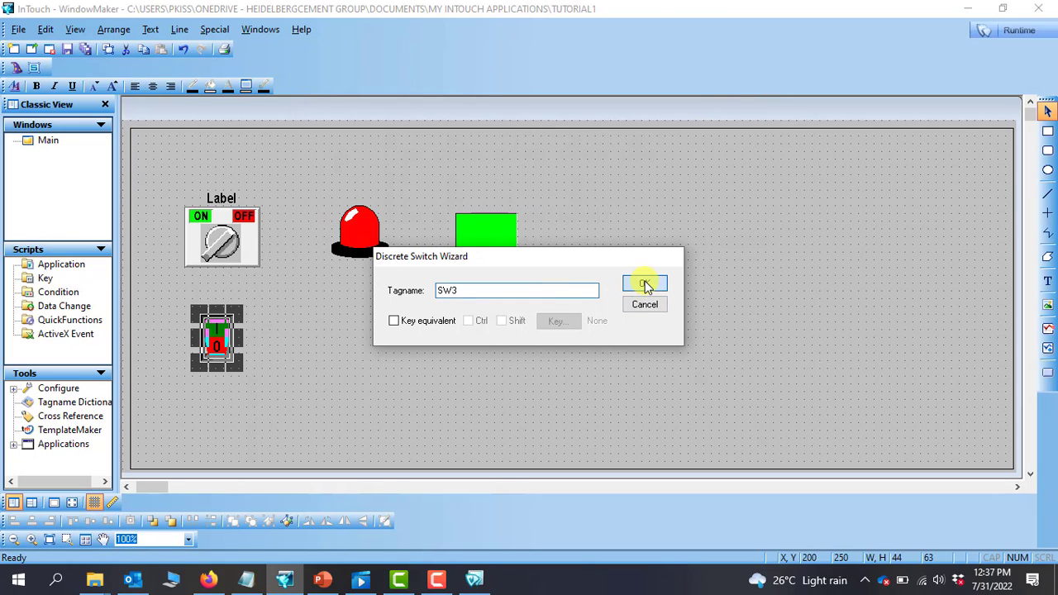
click(411, 345)
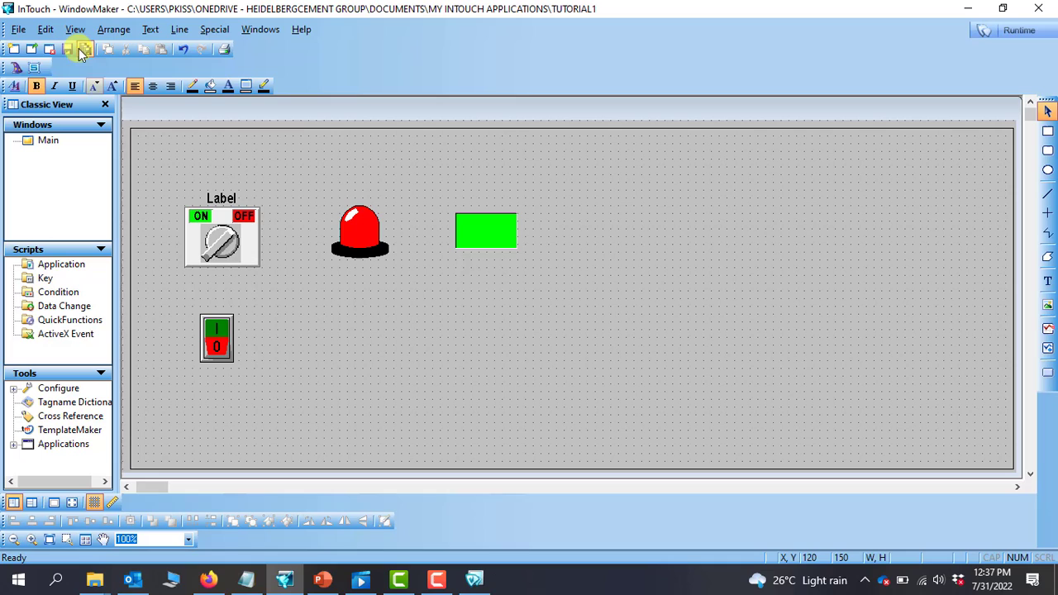
Place a Circular Light from the Lights wizards beside the rocker switch
click(15, 69)
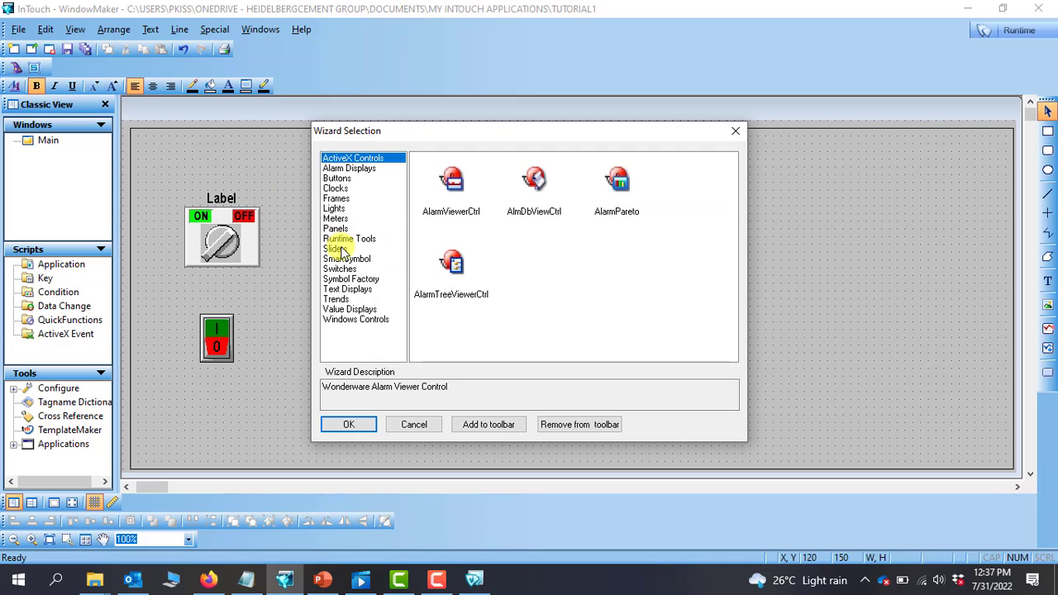
click(334, 209)
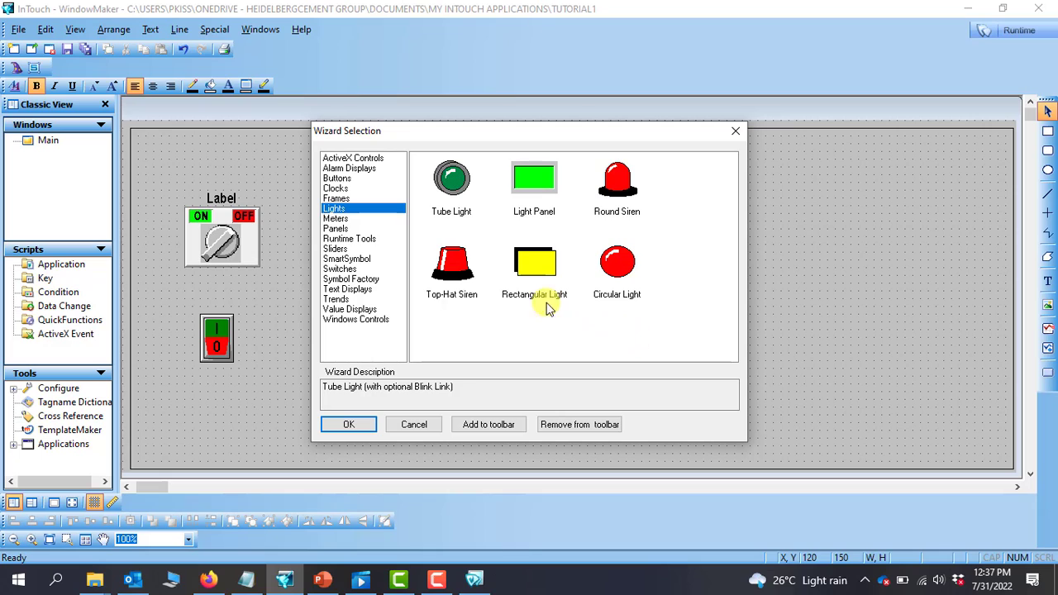
click(616, 264)
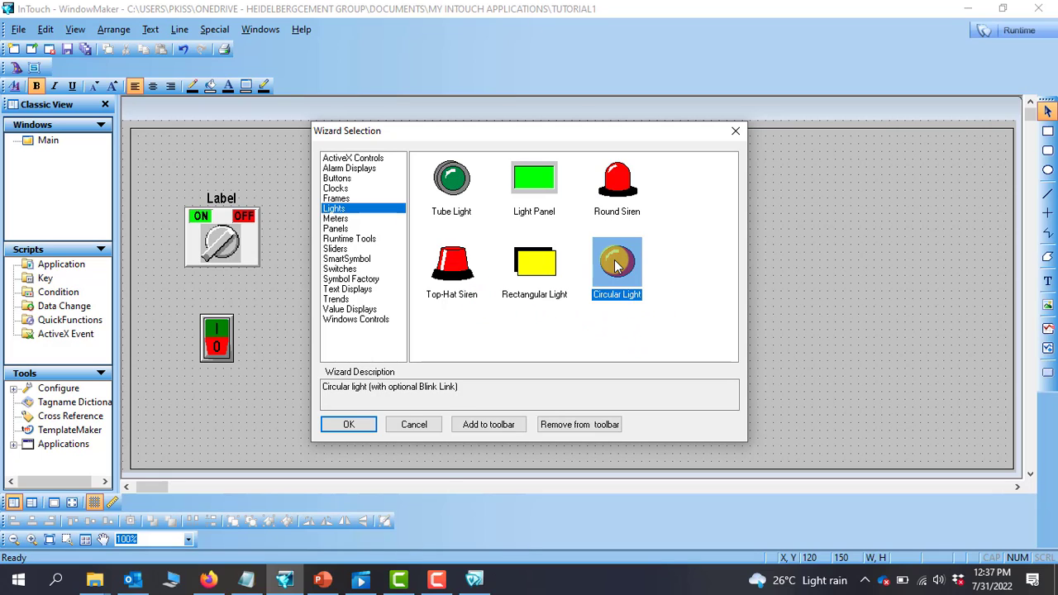
click(353, 427)
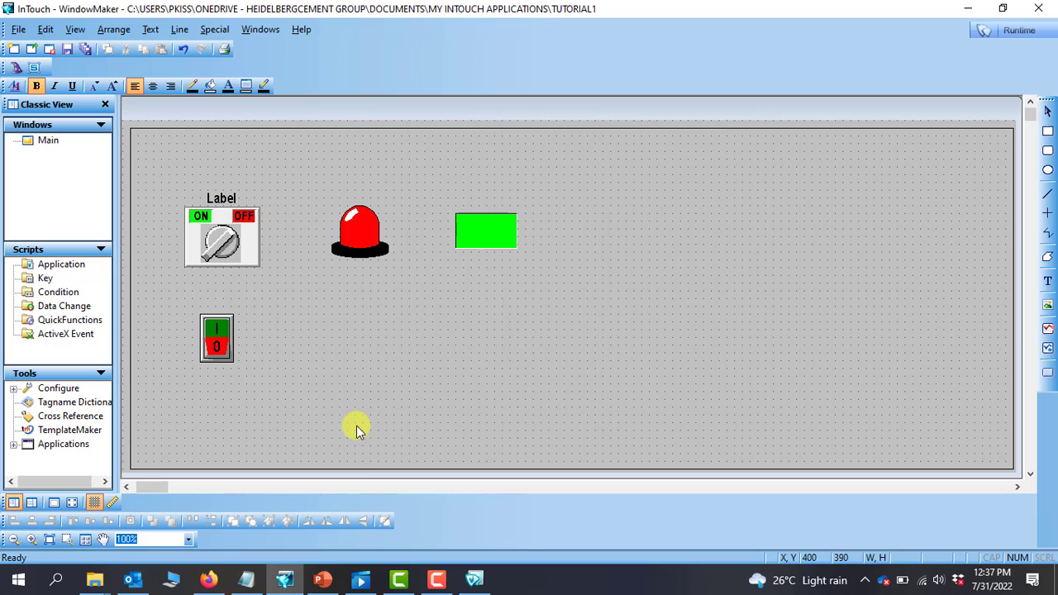
click(351, 312)
click(584, 335)
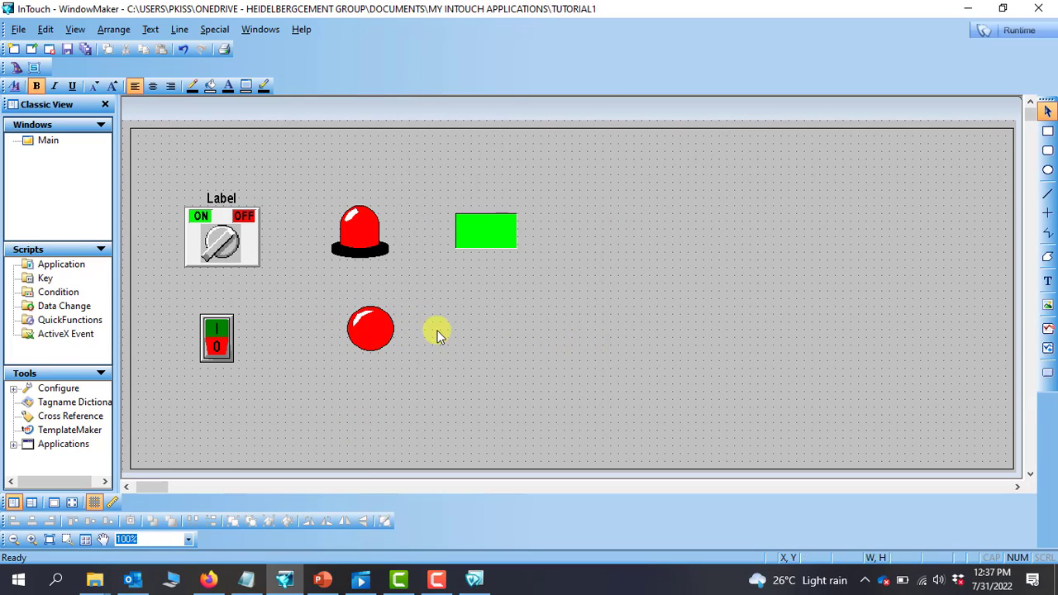
Set the circular light's expression to sw3
double_click(372, 332)
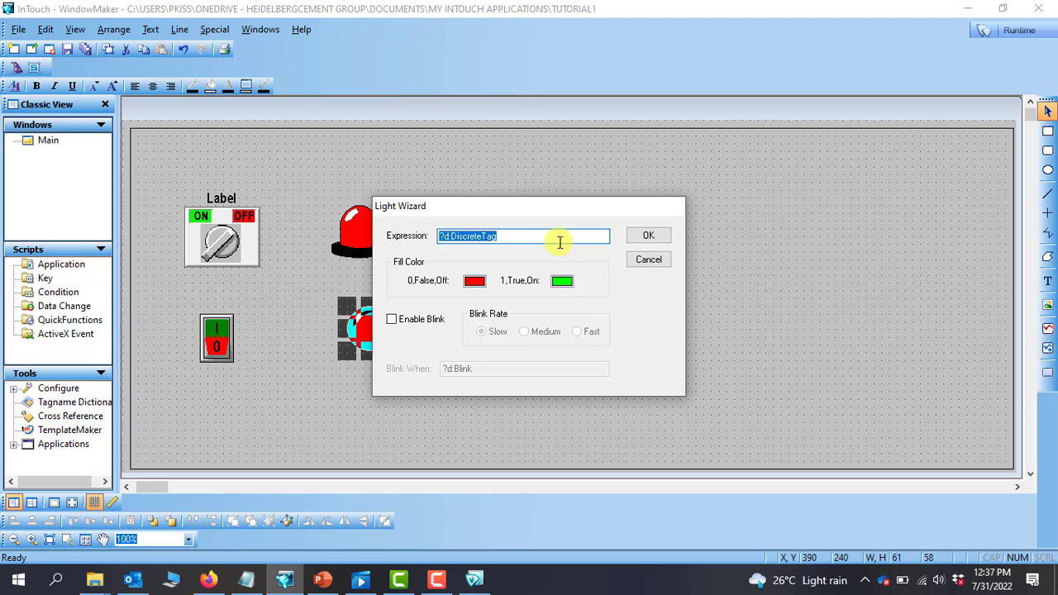
text(sw)
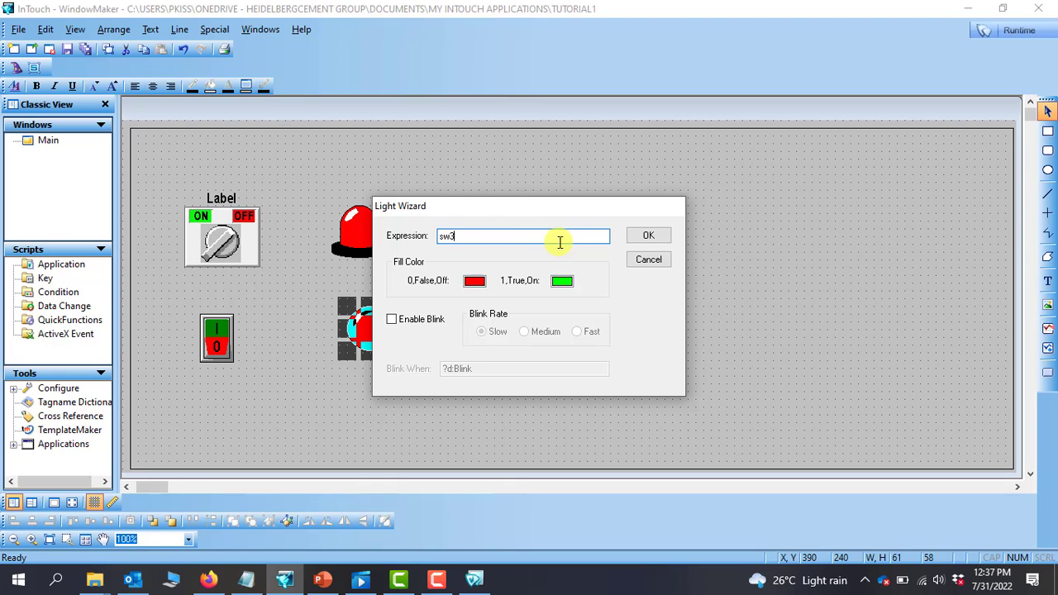
text(3)
key(Return)
click(597, 317)
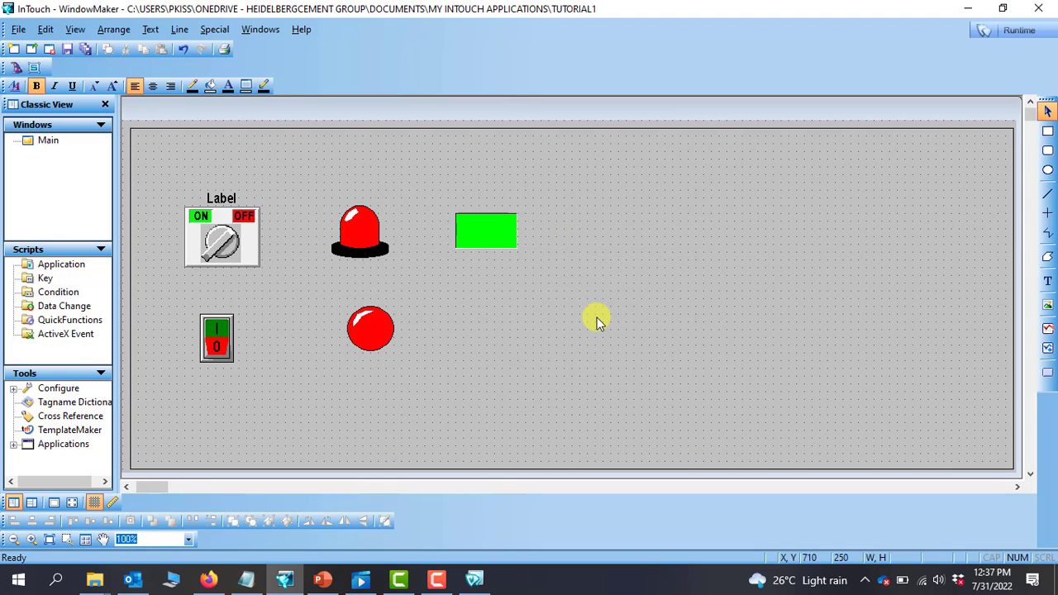
click(1018, 31)
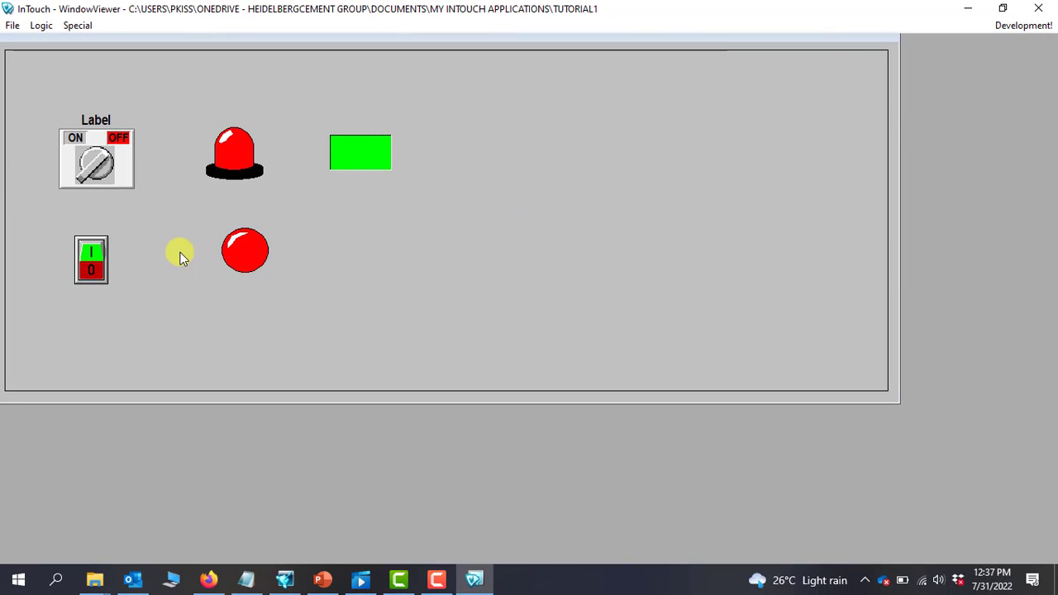
click(88, 176)
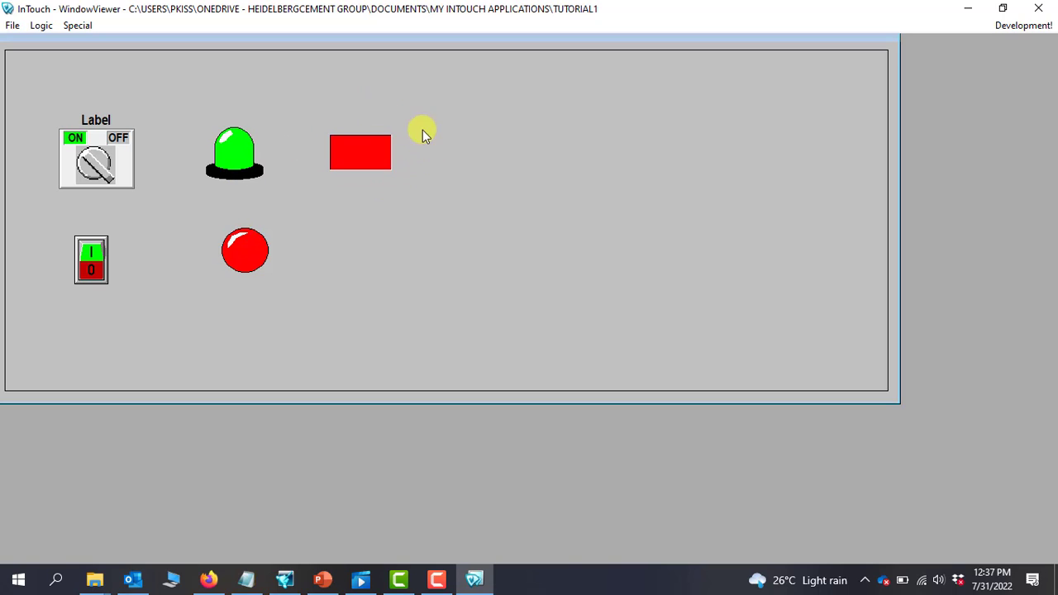
click(91, 250)
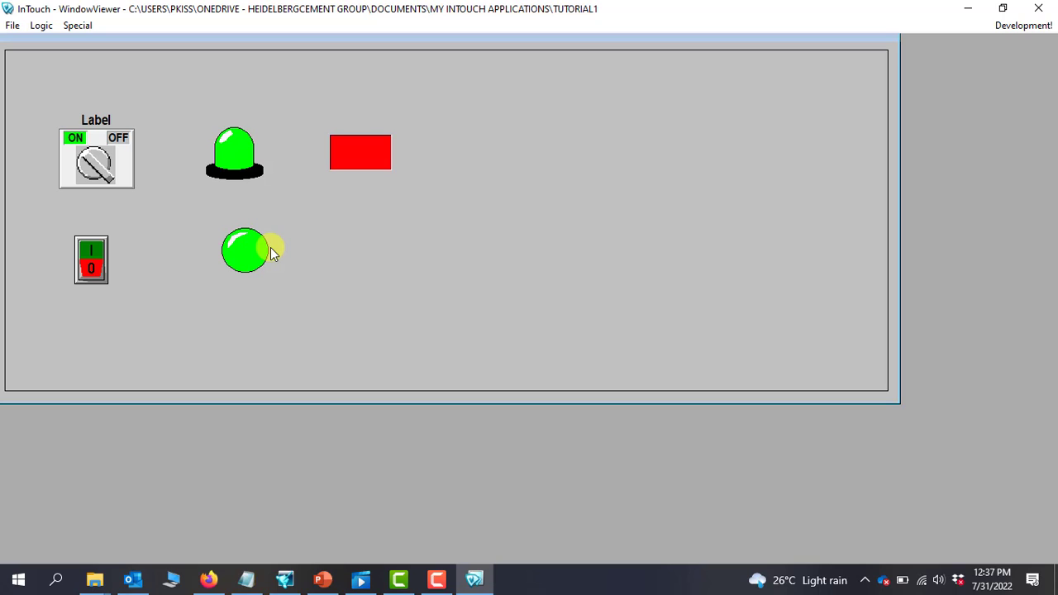
click(91, 269)
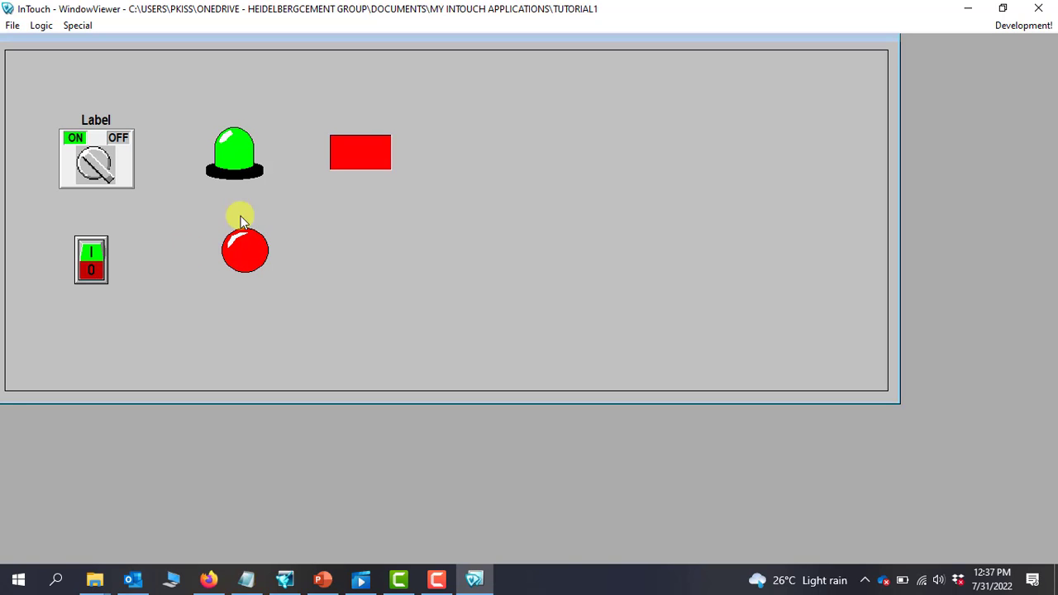
click(99, 169)
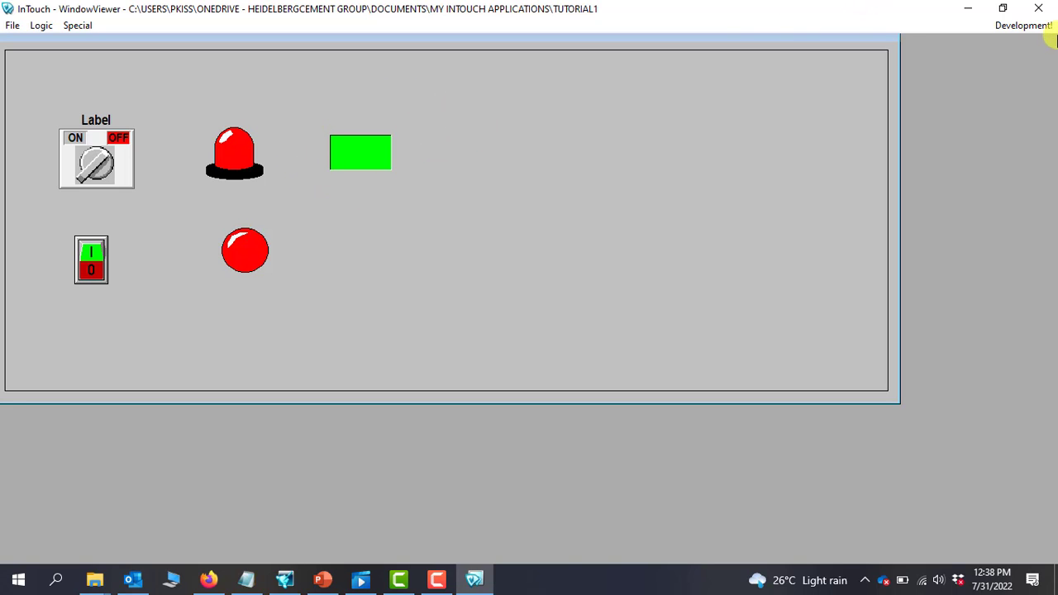
click(1026, 26)
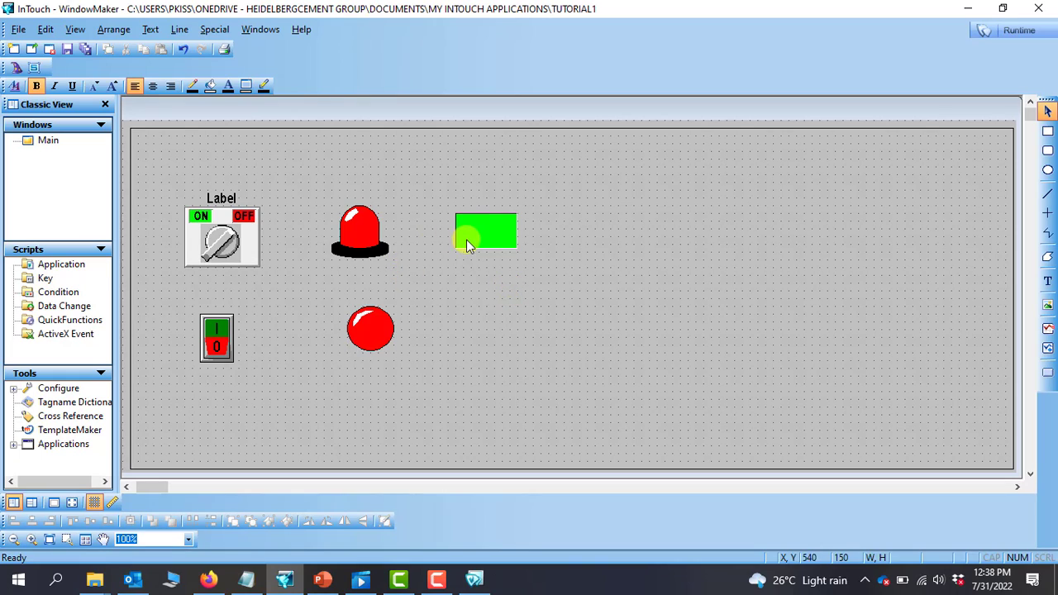
Make the SW2 rectangle light green when on and red when off, then start Runtime
double_click(477, 238)
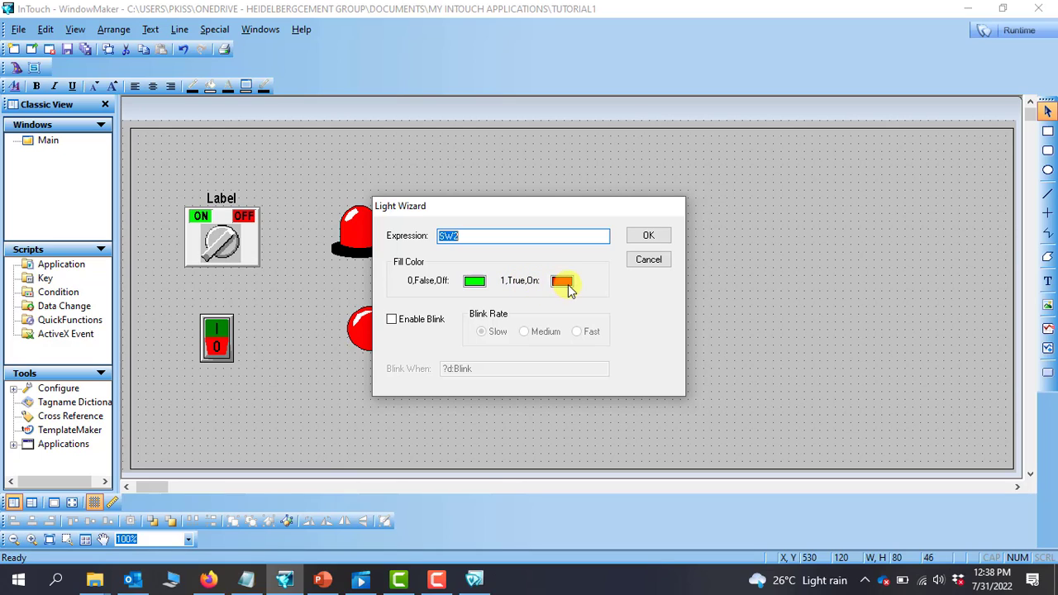
click(562, 283)
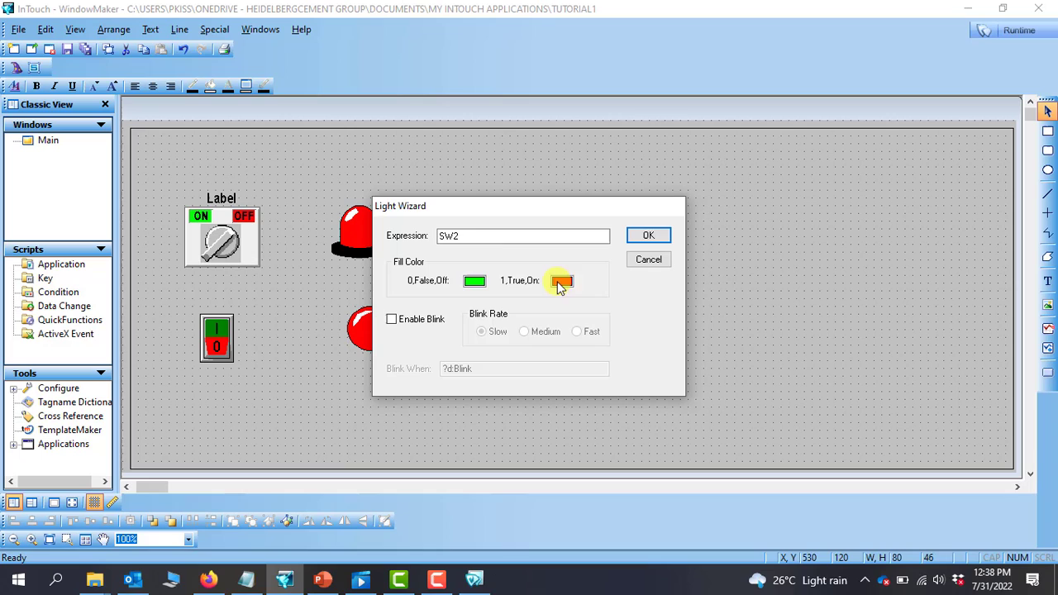
click(561, 283)
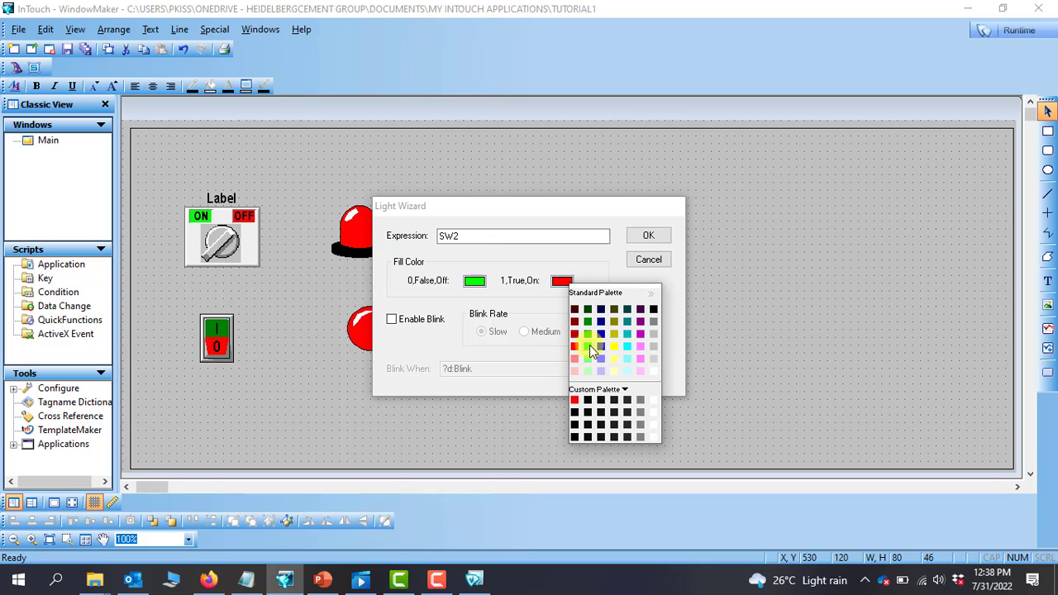
click(589, 350)
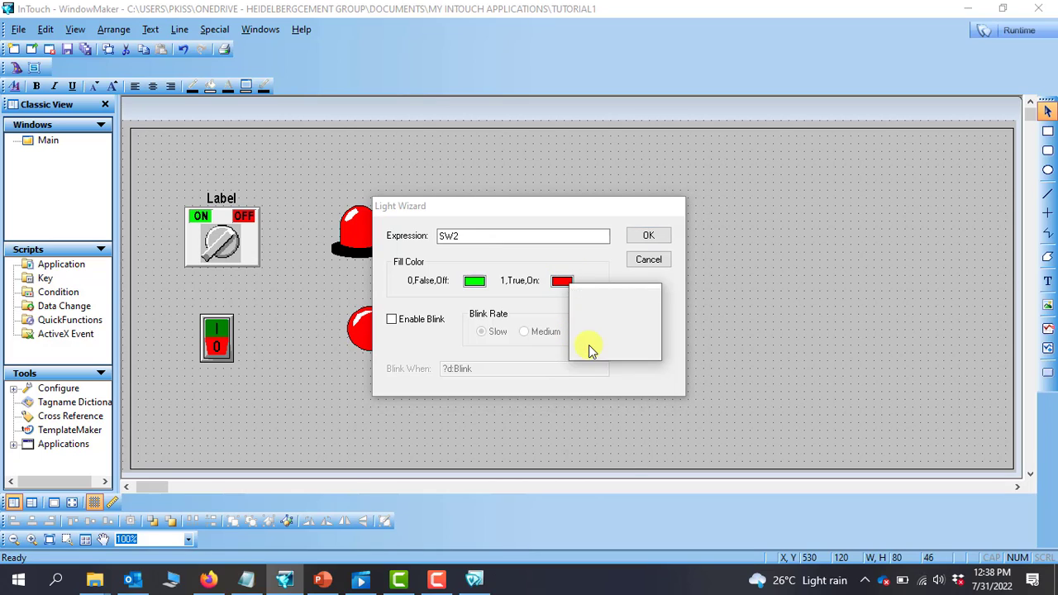
click(476, 282)
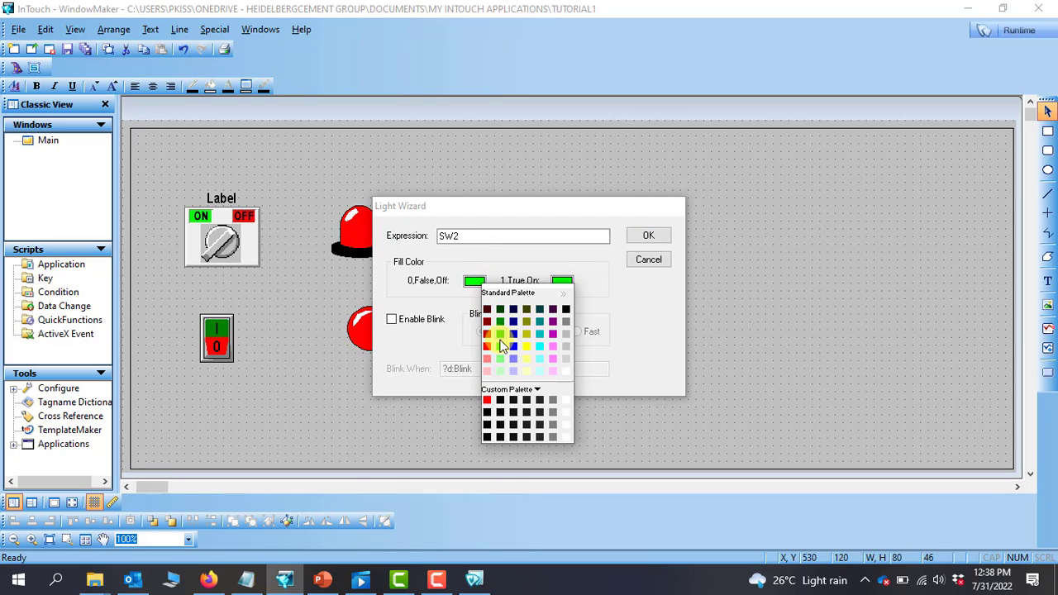
click(489, 346)
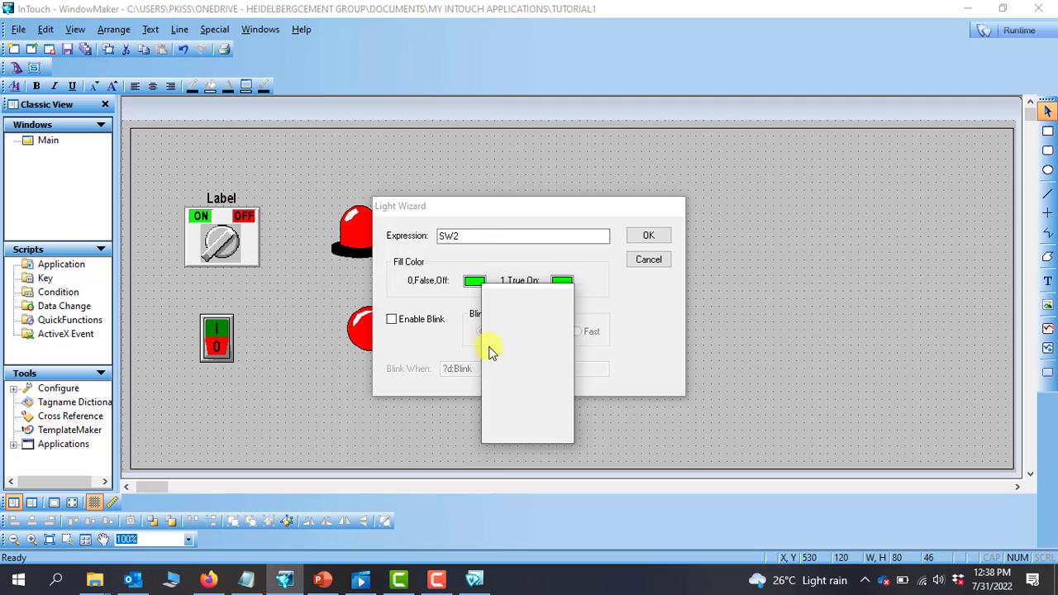
click(645, 236)
click(677, 304)
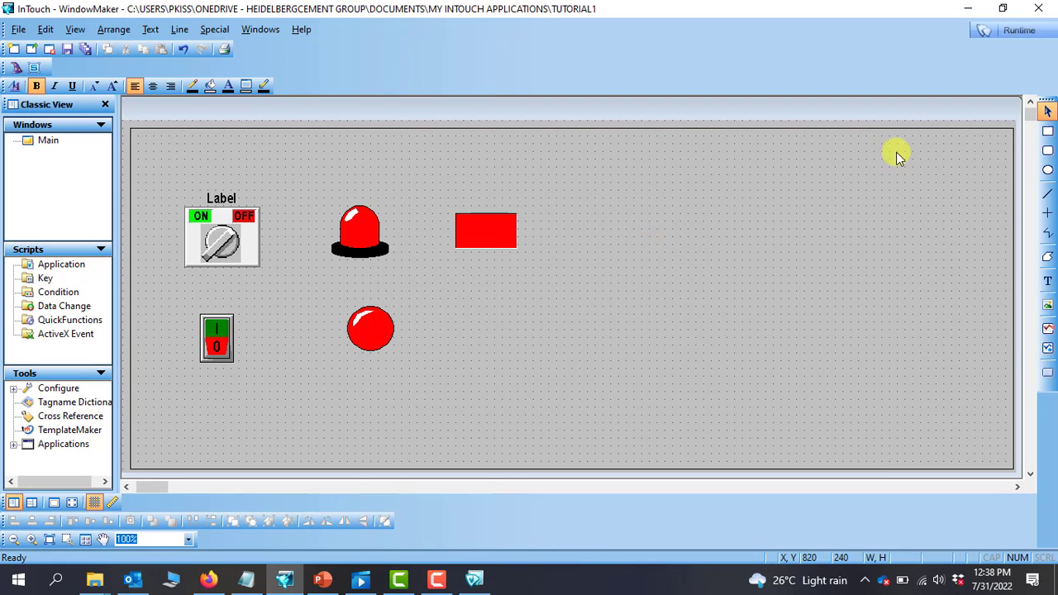
click(1022, 31)
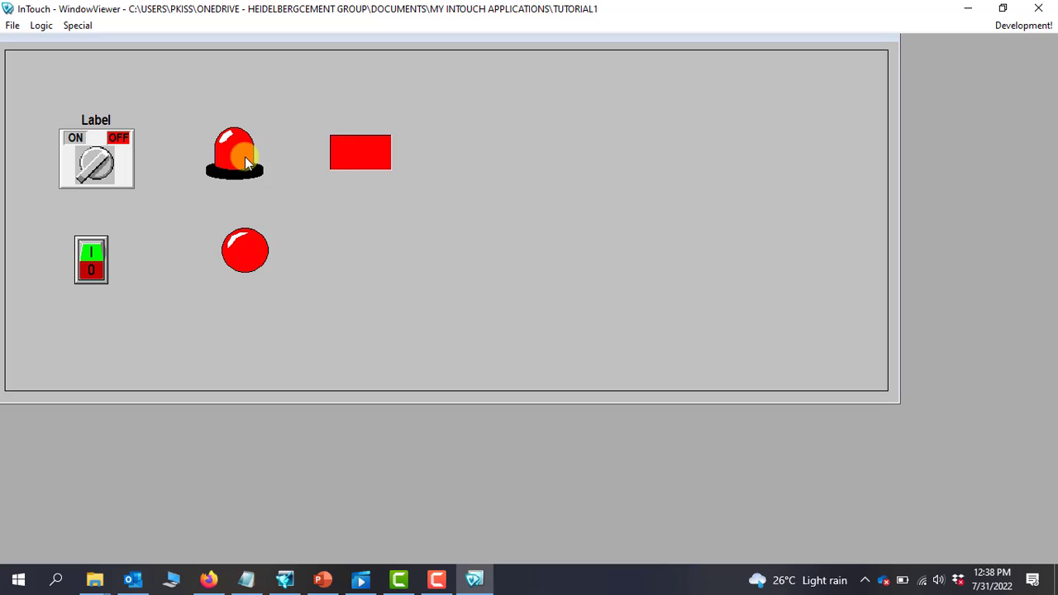
Toggle the knob switch on, off and on to check the siren and panel colours, then return to WindowMaker
click(91, 165)
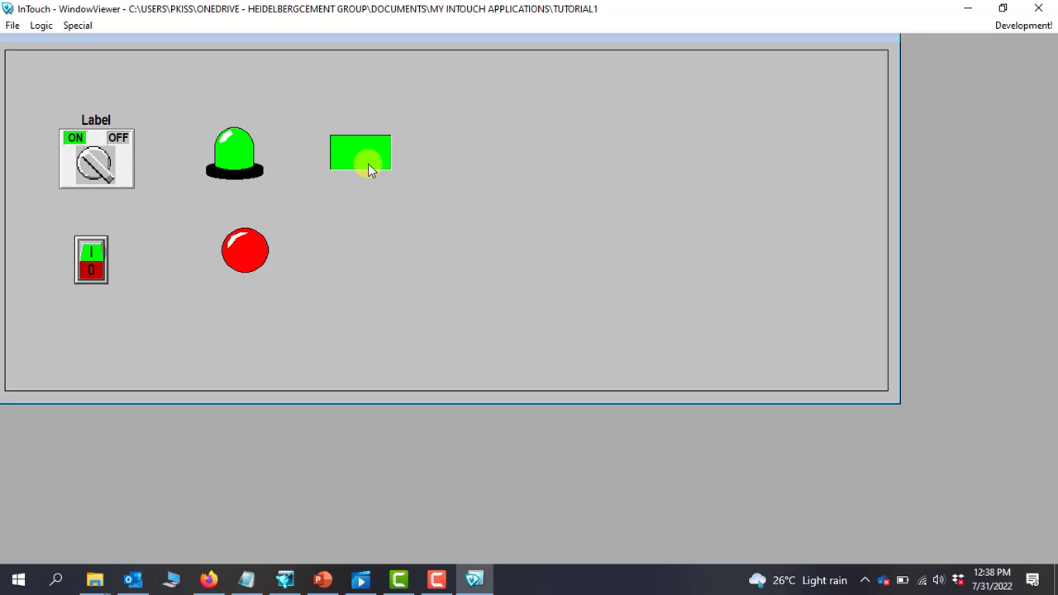
click(95, 167)
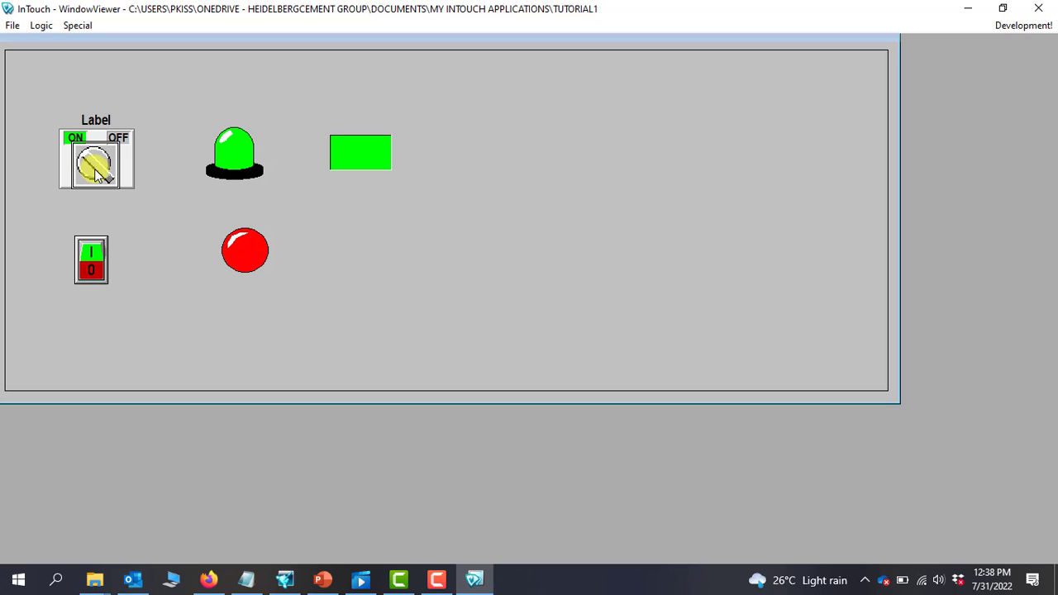
click(96, 168)
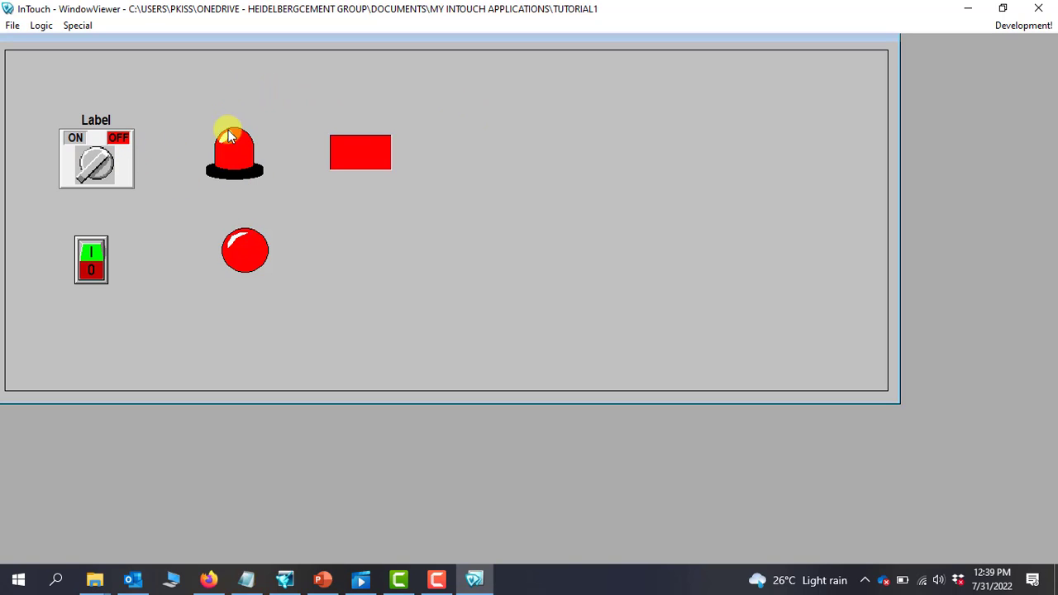
click(95, 162)
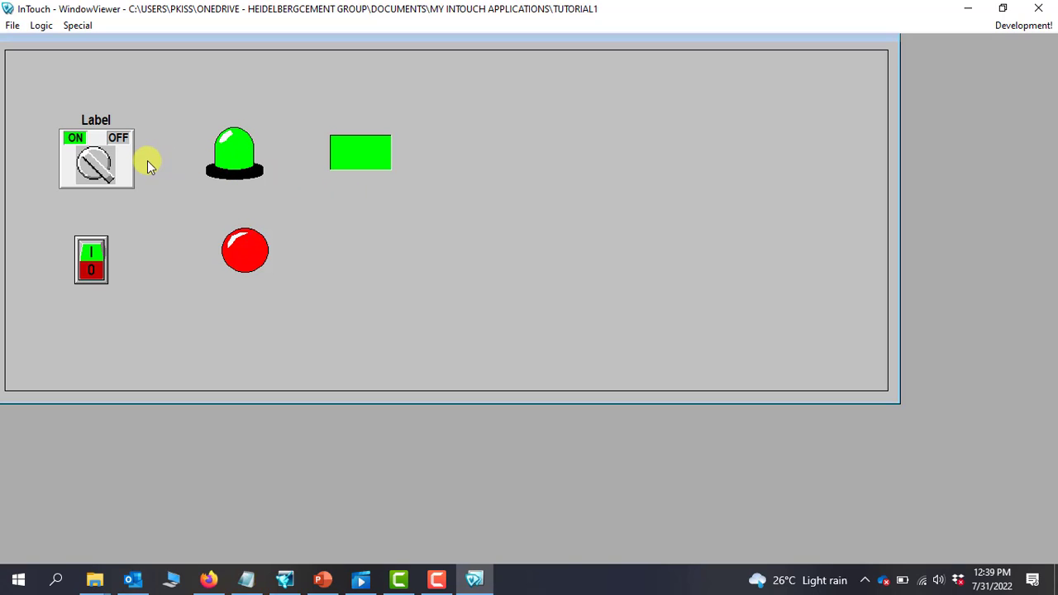
click(1021, 27)
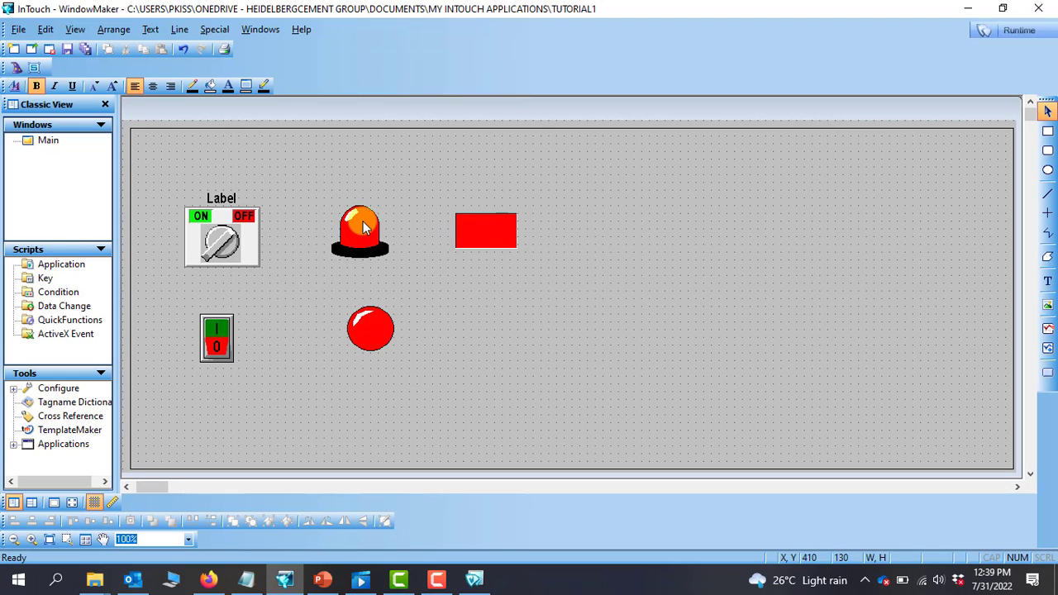
Enable Slow-rate blinking on the siren light with a Blink When expression
double_click(369, 236)
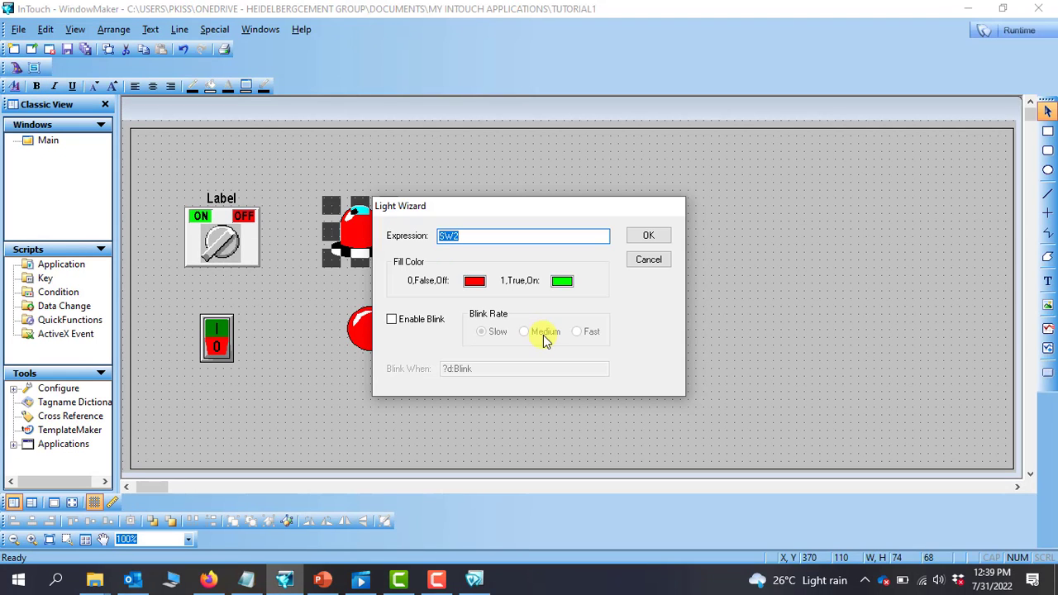
click(392, 320)
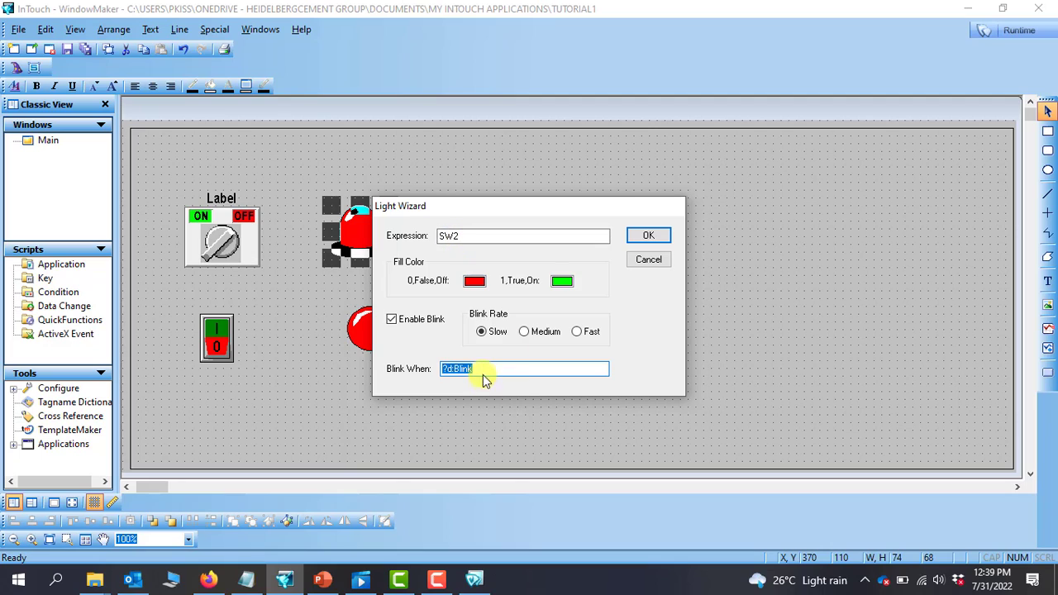
text(sw2)
key(Return)
click(396, 334)
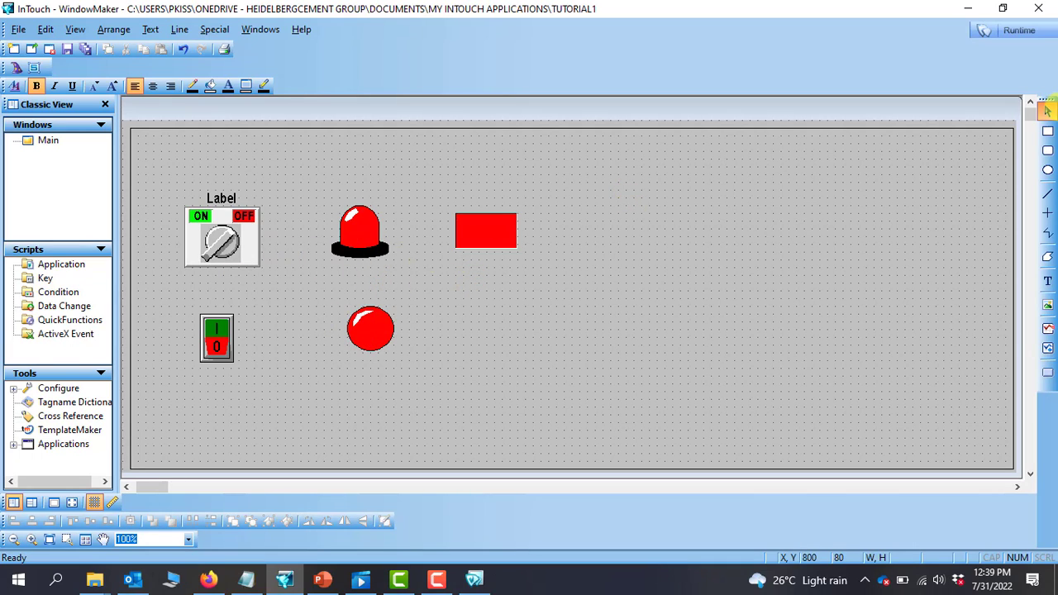
Test in Runtime that the siren blinks with the knob switch on, then return to WindowMaker
click(1023, 32)
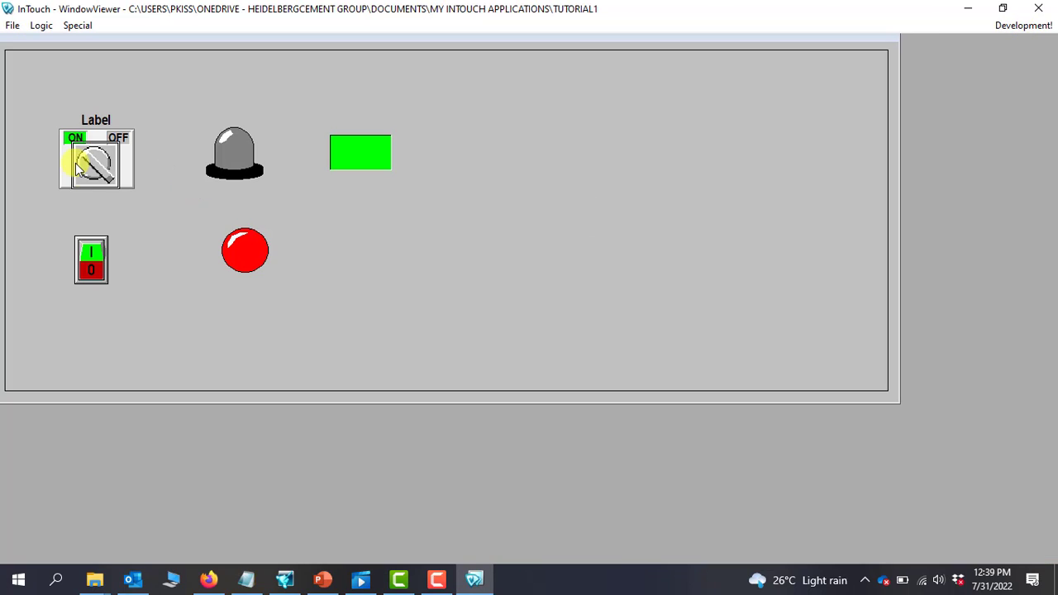
click(251, 148)
click(93, 168)
click(262, 154)
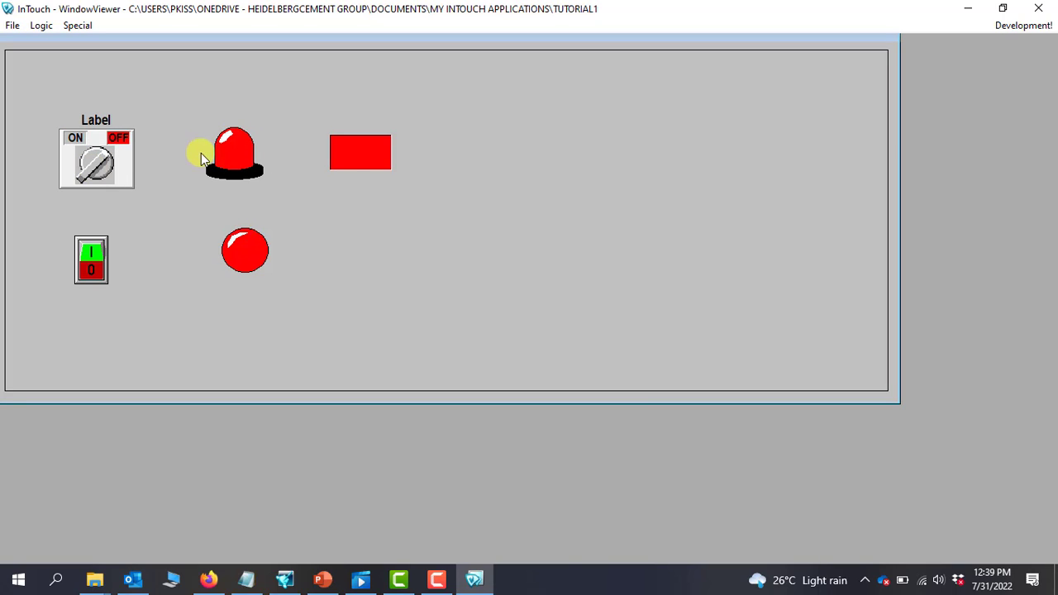
click(97, 164)
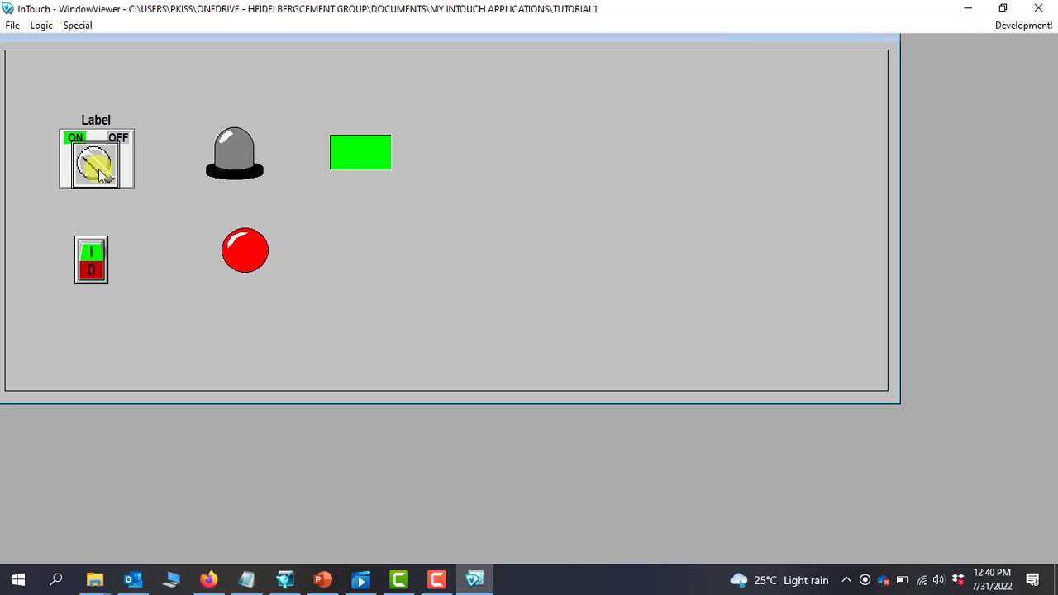
click(1020, 25)
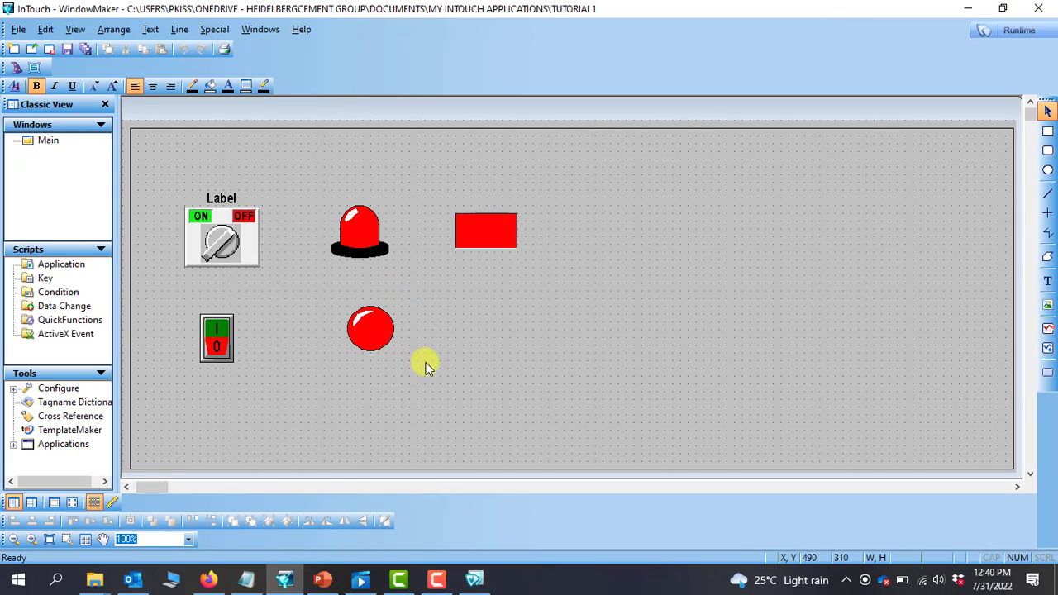
Make the circular light blink at Fast rate when sw3 is true, then start Runtime
double_click(371, 326)
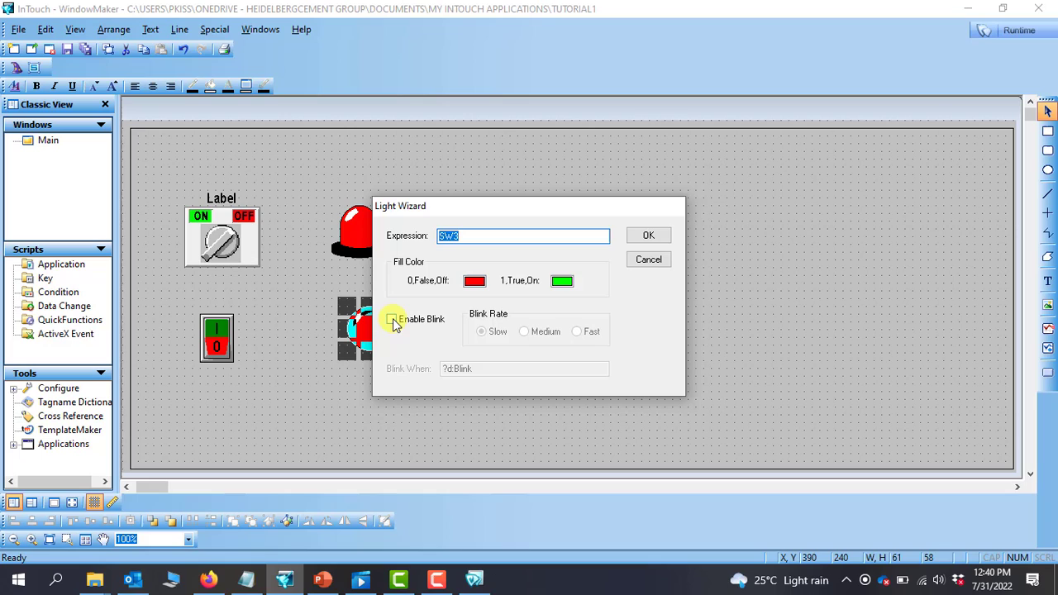
click(392, 321)
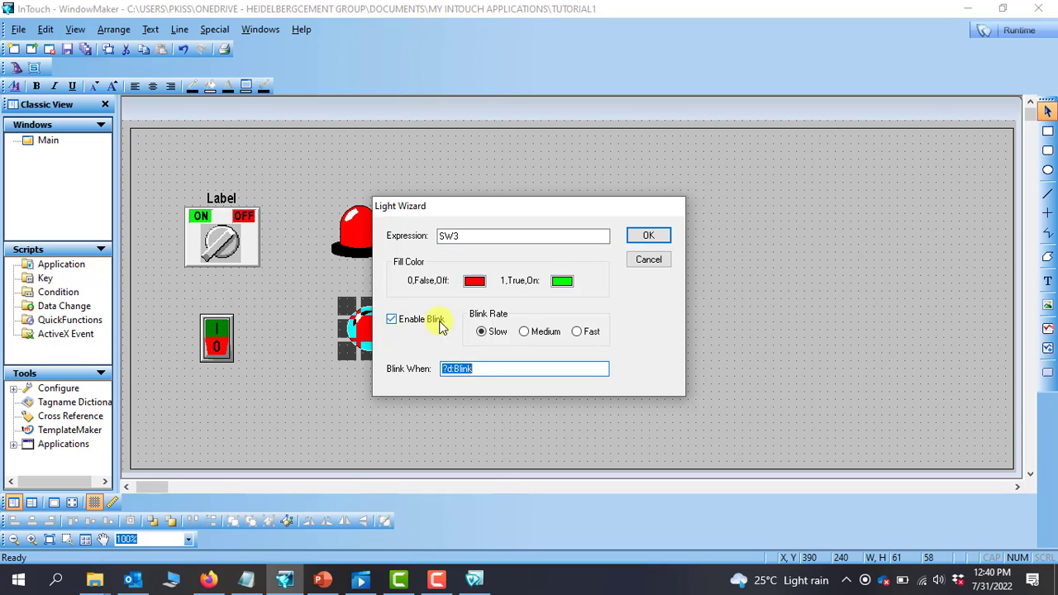
click(576, 334)
click(484, 368)
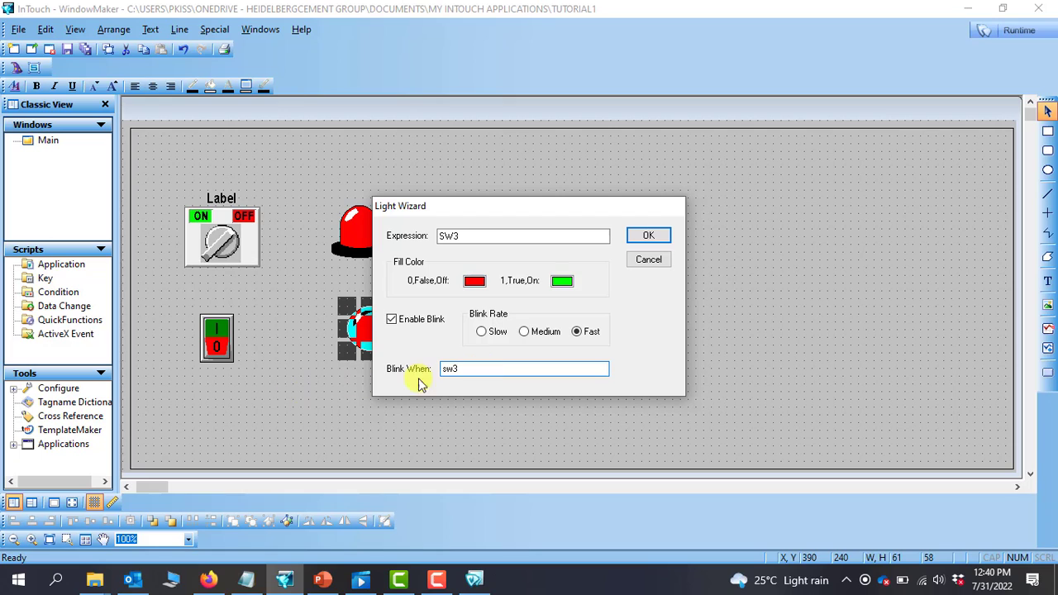
click(649, 235)
click(1020, 32)
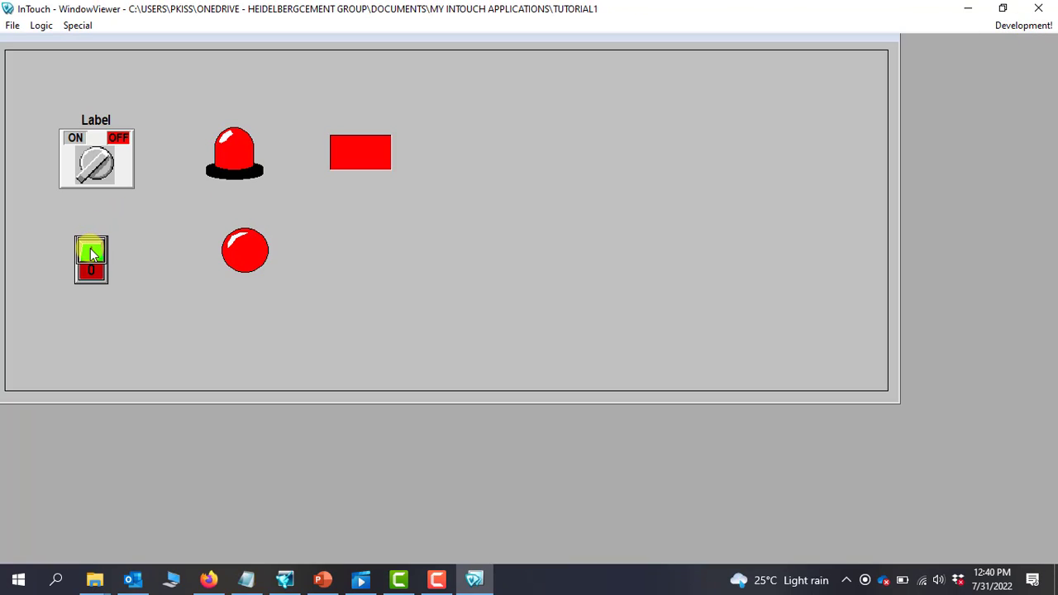
Turn on the rocker switch and the knob switch to test the lights
click(91, 255)
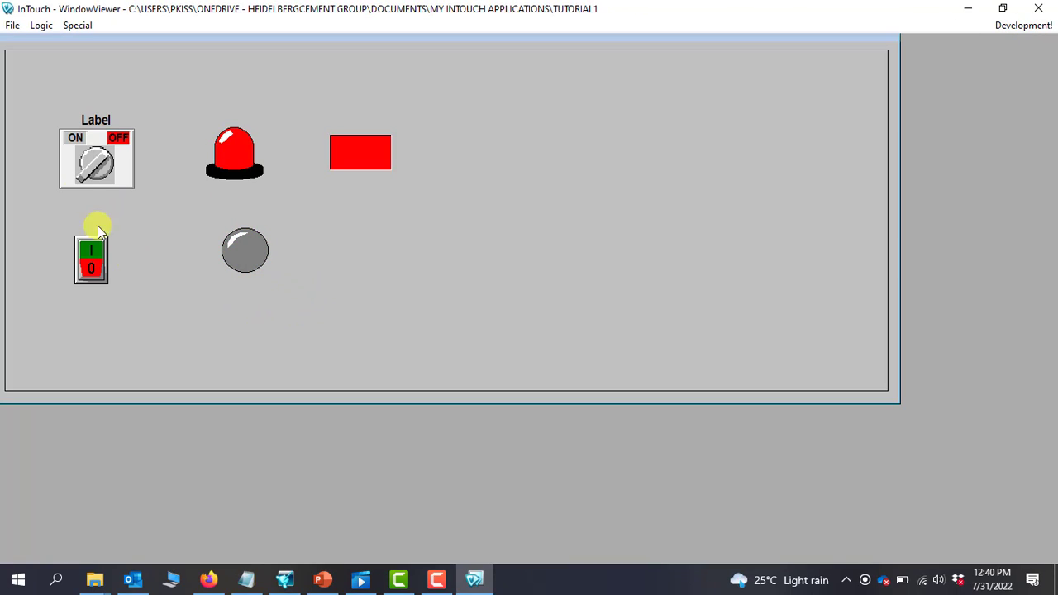
click(97, 172)
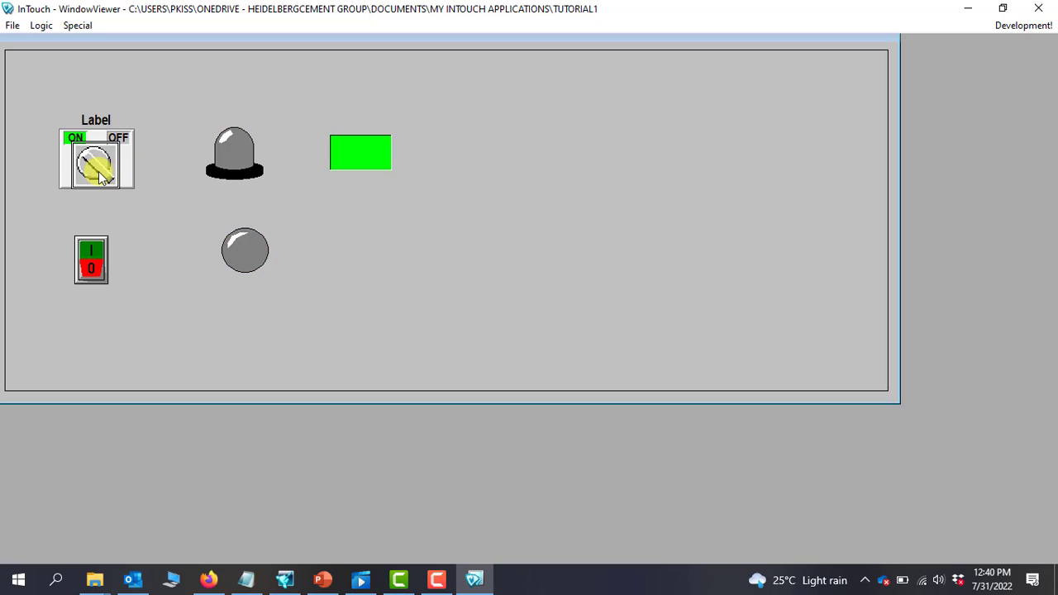